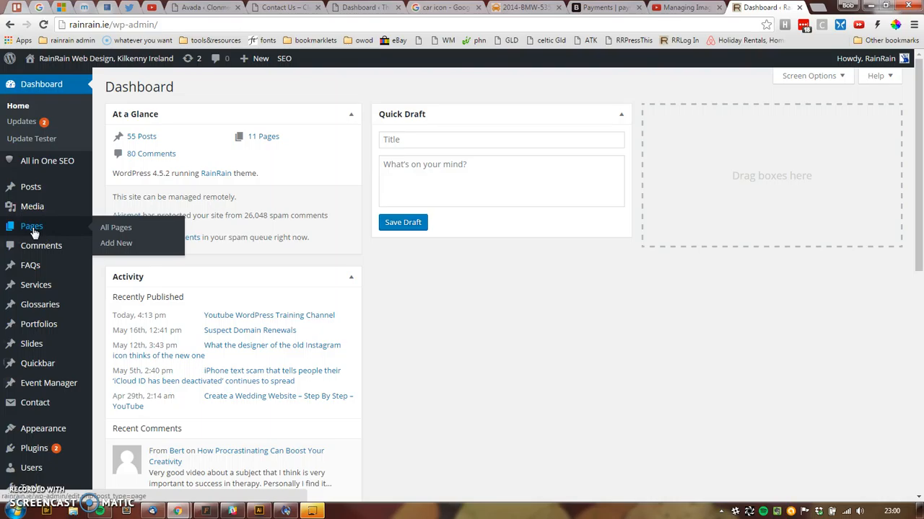
# - Start a new blank post and place the cursor in its empty body
pyautogui.moveTo(18, 321)
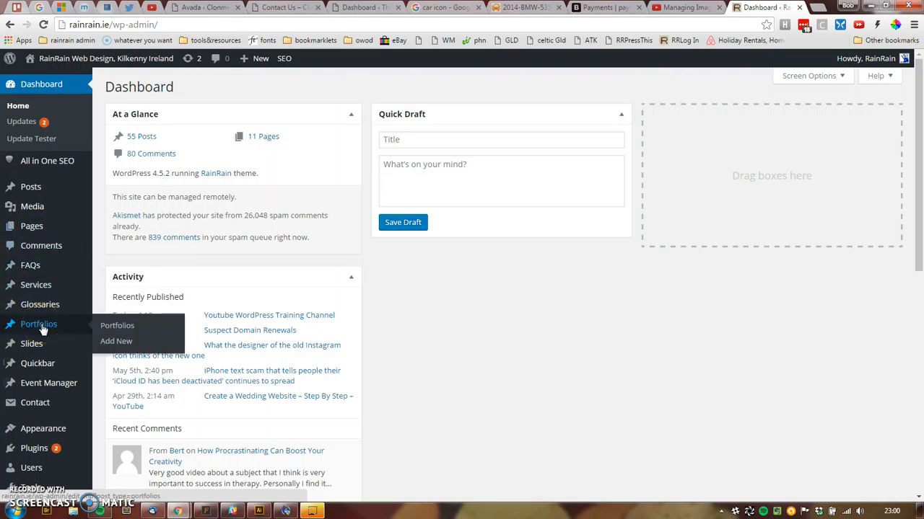
pyautogui.moveTo(36, 184)
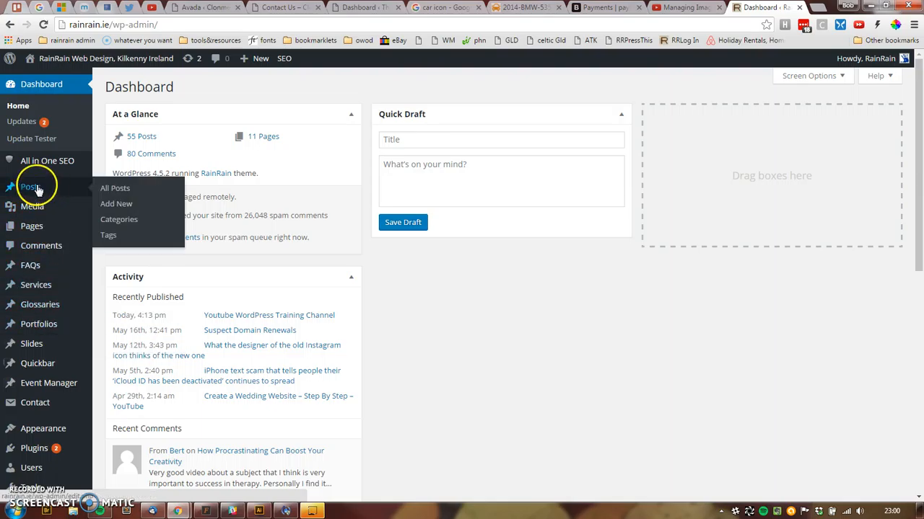
pyautogui.click(117, 205)
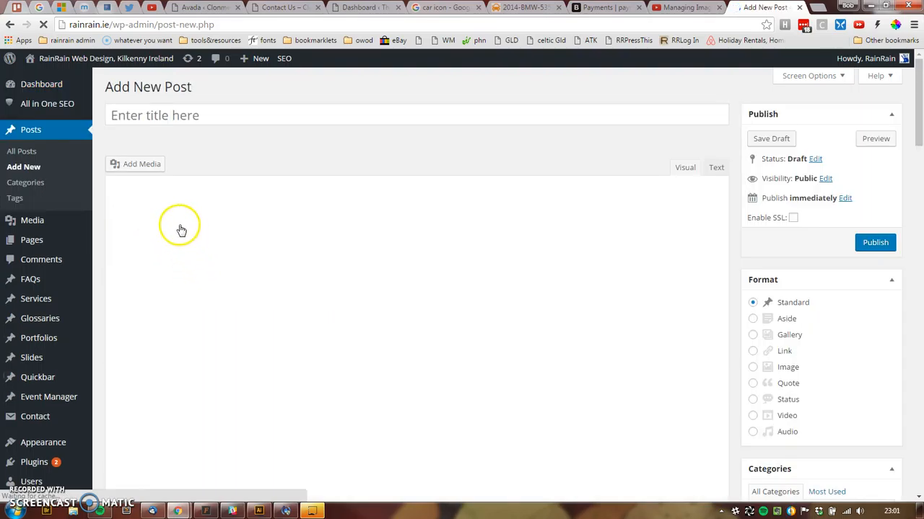
pyautogui.click(157, 261)
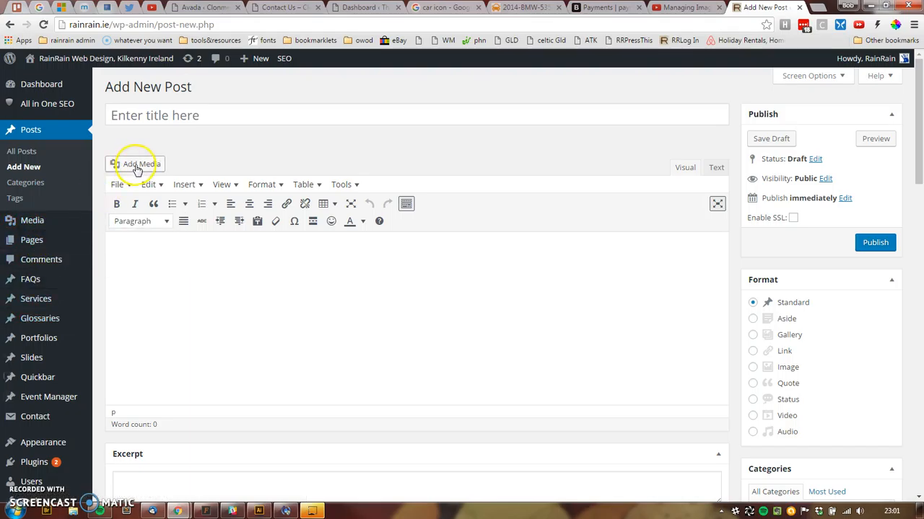
# - Open the Insert Media window showing the Media Library images
pyautogui.moveTo(918, 179); pyautogui.dragTo(909, 316)
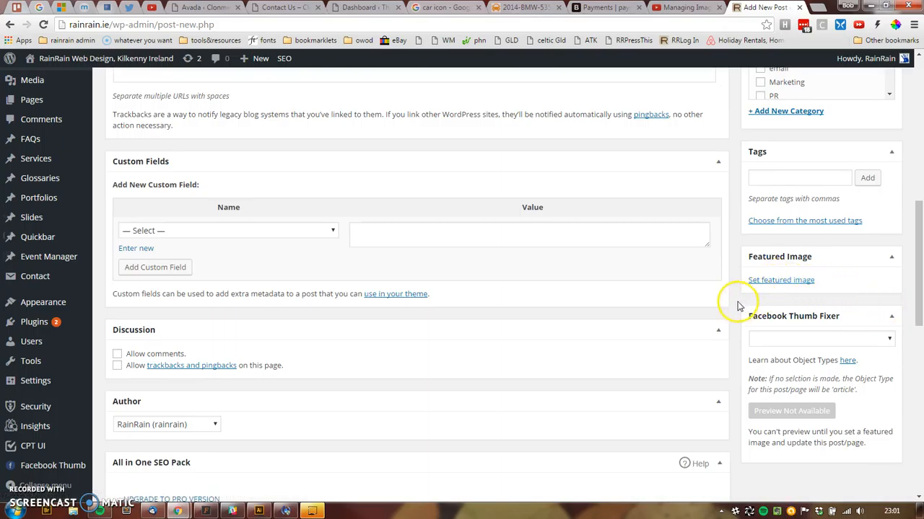
pyautogui.scroll(7, 746, 283)
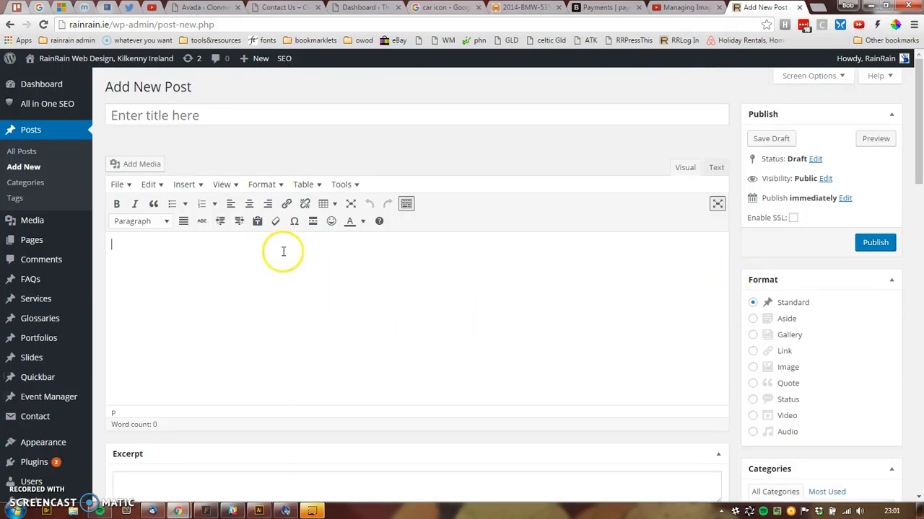
pyautogui.click(171, 262)
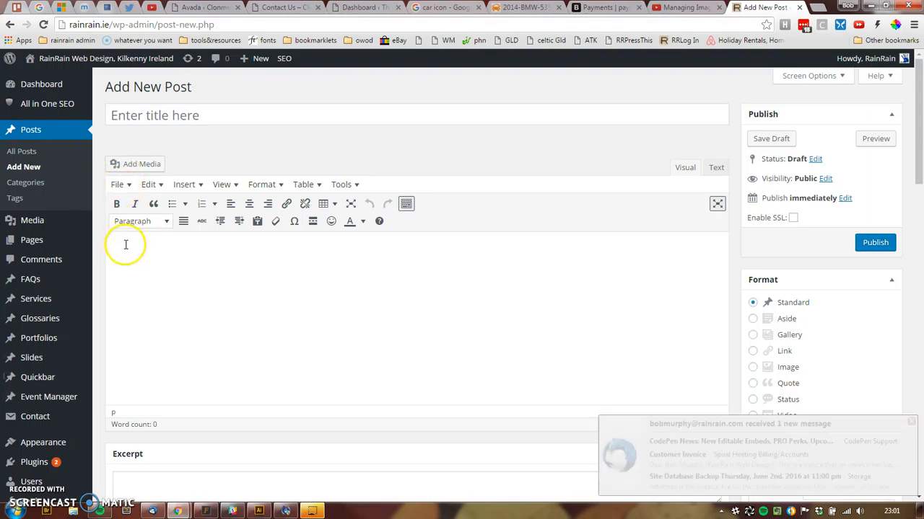
pyautogui.click(132, 167)
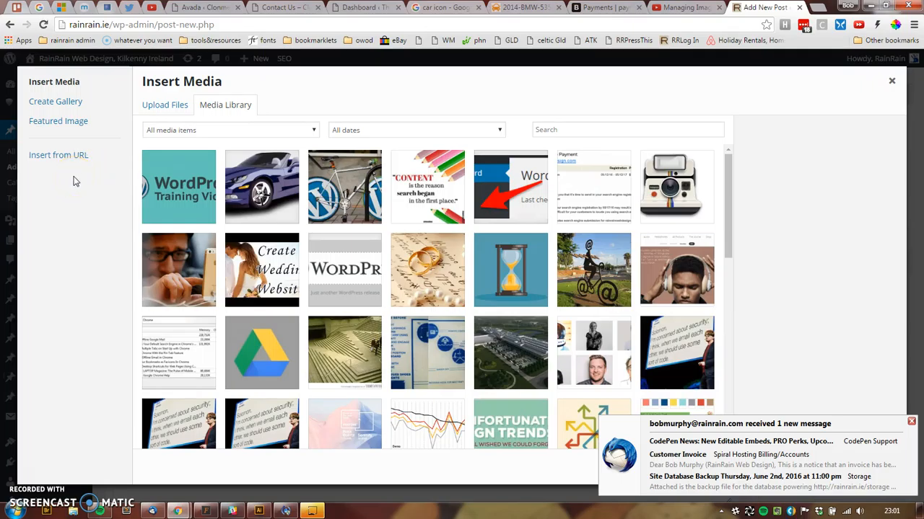
# - Reopen the Insert Media window on its Upload Files tab, with an 8 MB maximum
pyautogui.click(892, 81)
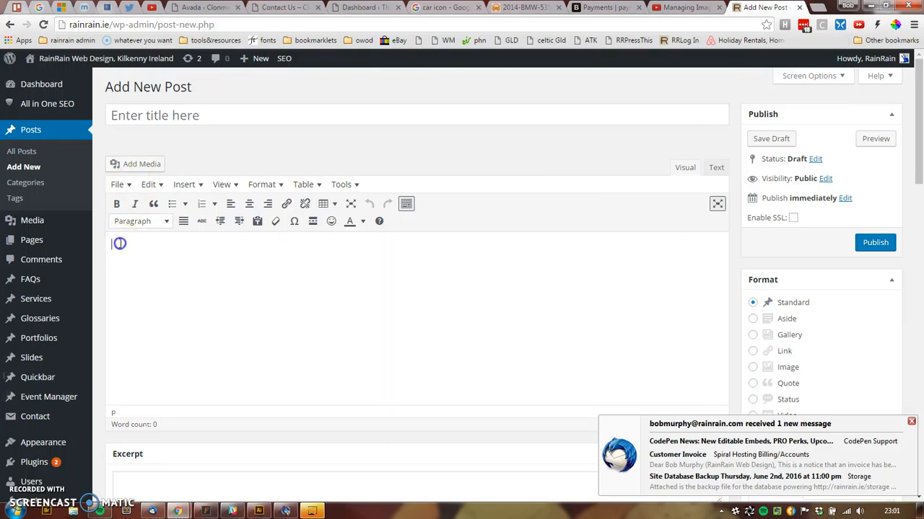
pyautogui.click(134, 166)
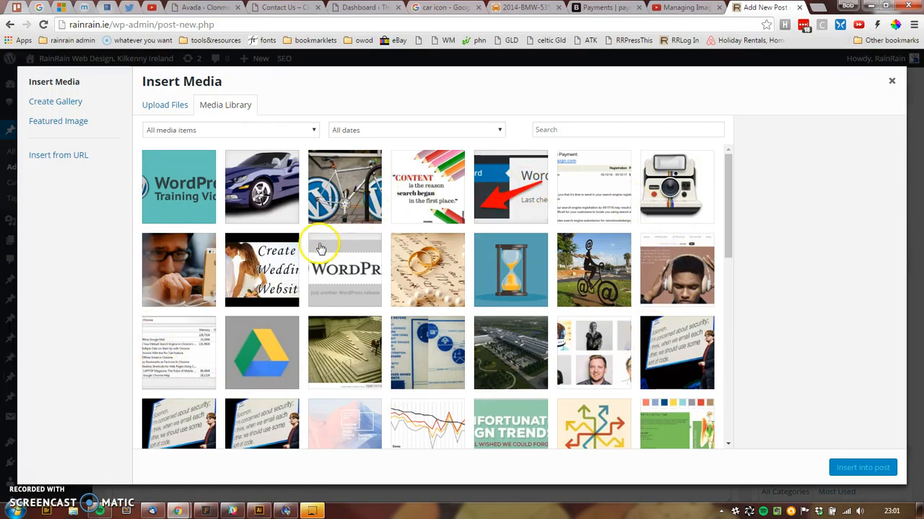
pyautogui.scroll(-10, 321, 249)
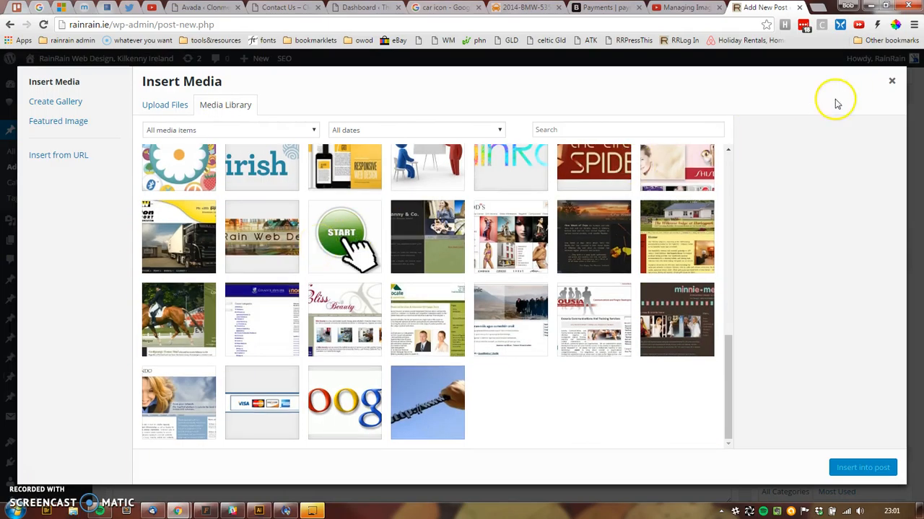
pyautogui.click(892, 83)
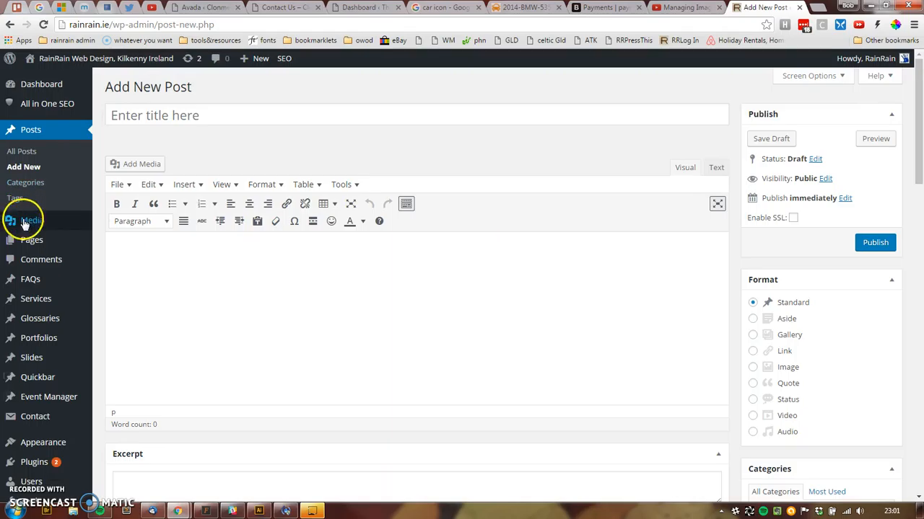
pyautogui.moveTo(24, 228)
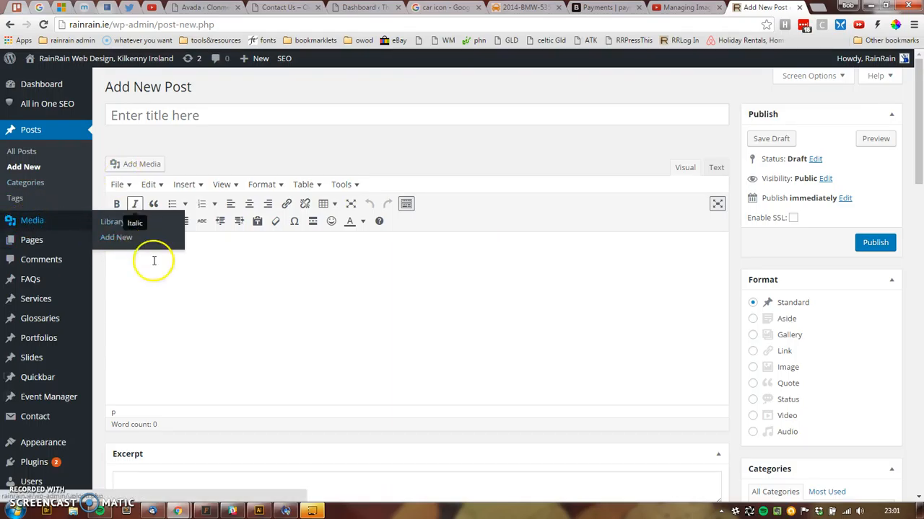
pyautogui.click(131, 164)
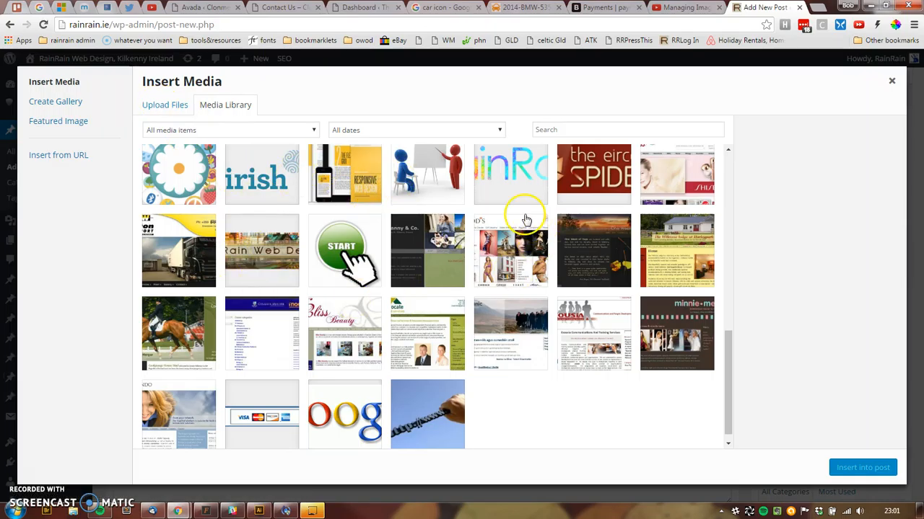
pyautogui.click(166, 106)
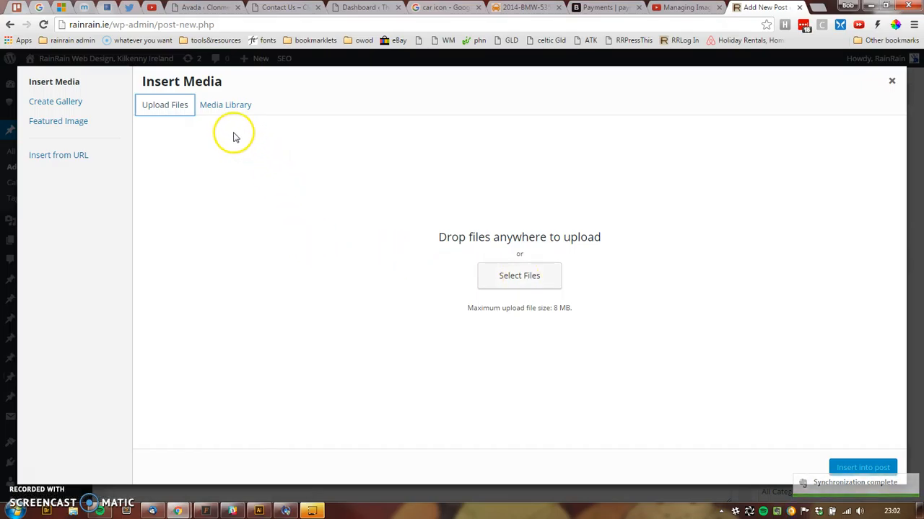
# - Go from Insert from URL back to the Media Library grid of existing images
pyautogui.click(44, 156)
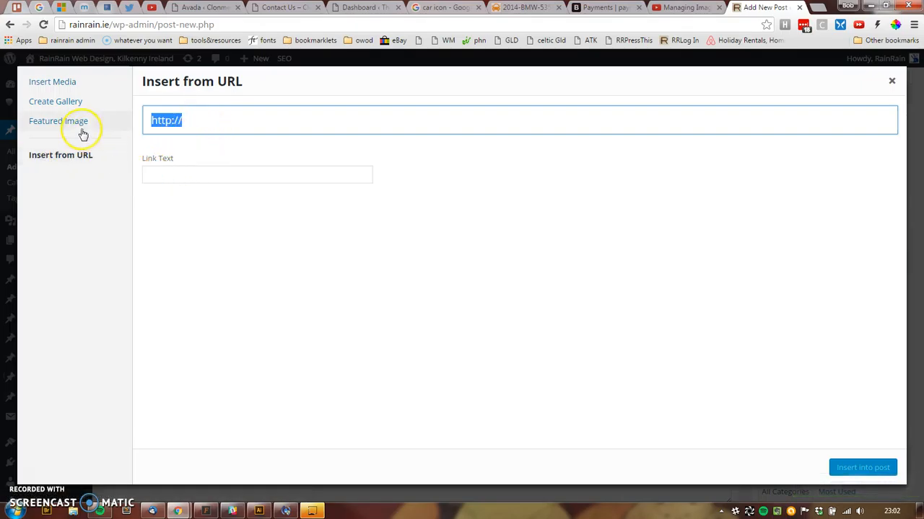
pyautogui.click(46, 84)
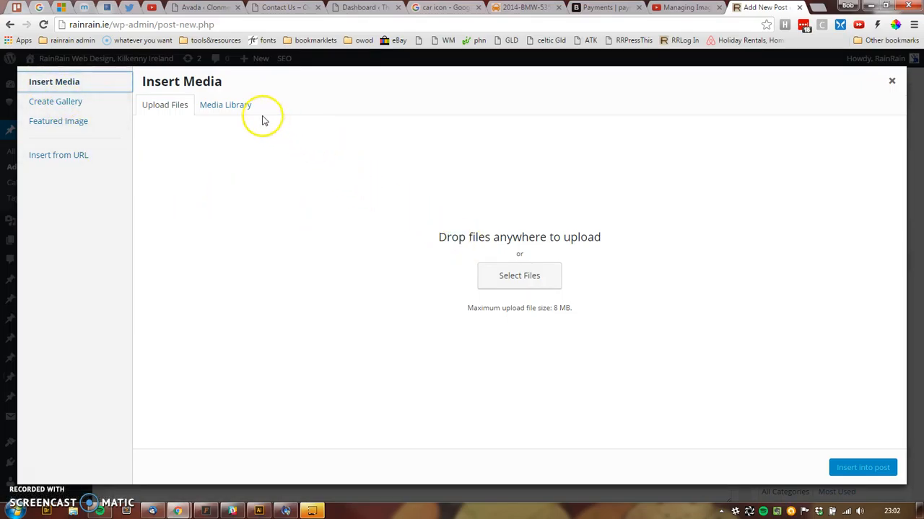
pyautogui.click(210, 107)
pyautogui.moveTo(212, 109); pyautogui.dragTo(231, 203)
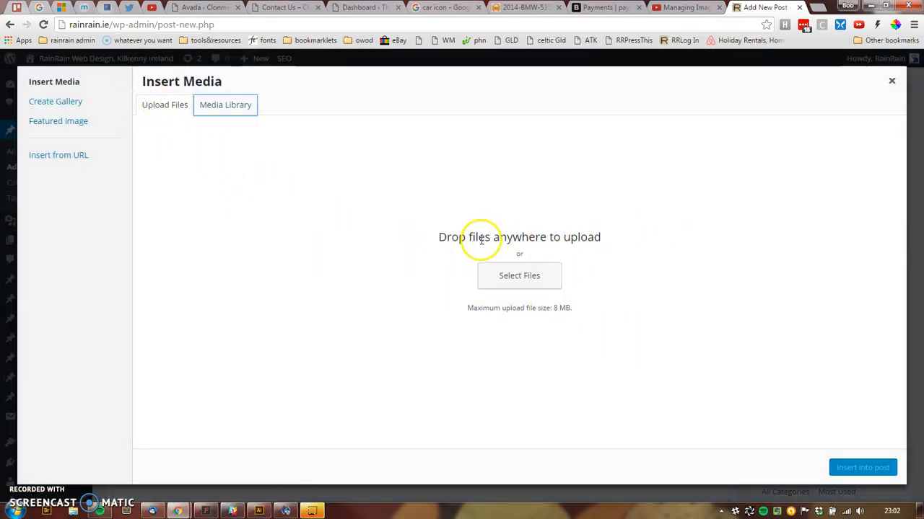
pyautogui.click(218, 107)
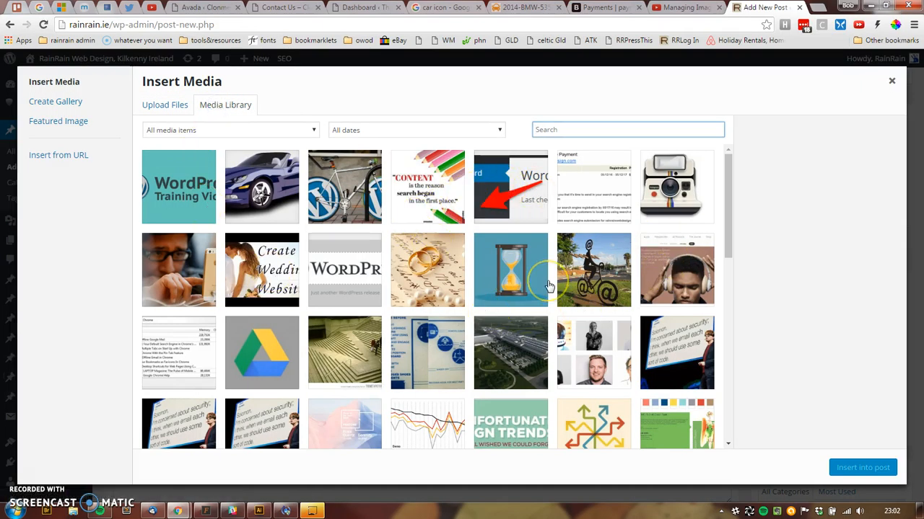
# - Select sports-car-146873_960_720.png in the library, with its alt text 'sports car'
pyautogui.click(269, 176)
pyautogui.click(275, 178)
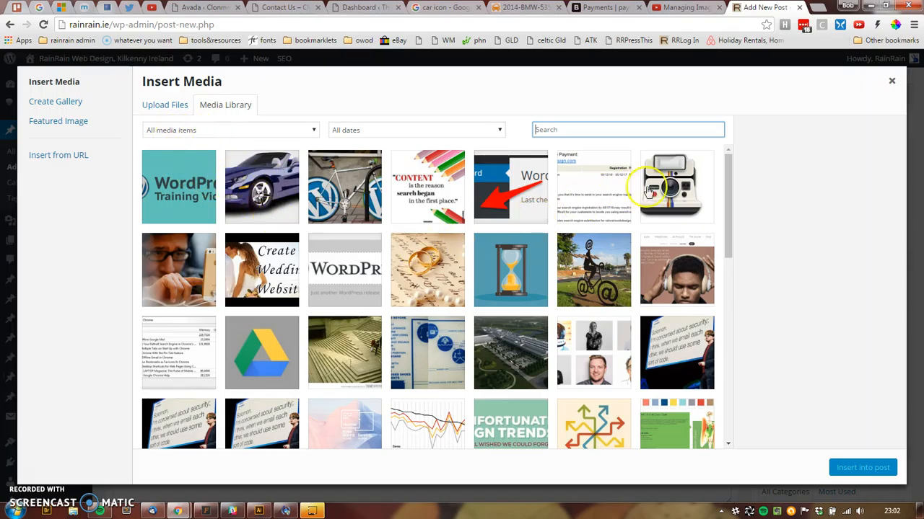
pyautogui.click(261, 188)
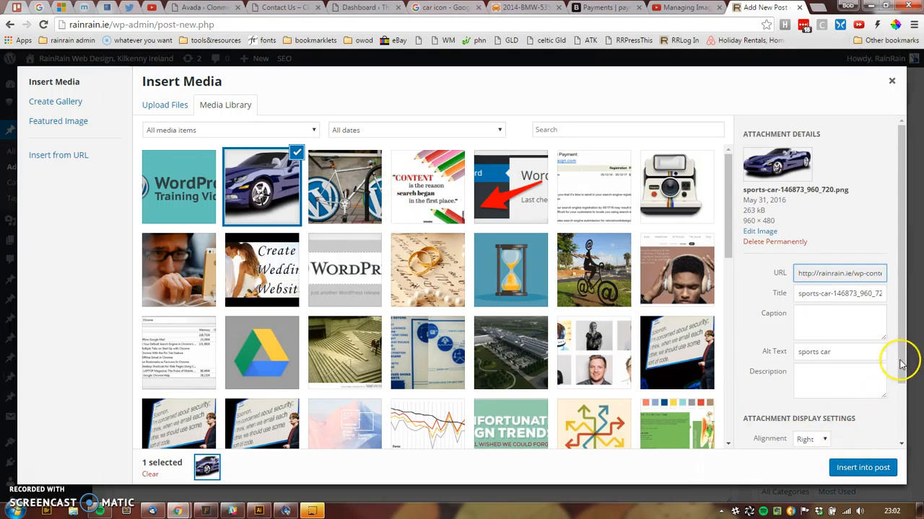
# - Check the Size options, then select the PikiWiki_Israel_32304 cyclist-sculpture JPG instead
pyautogui.moveTo(901, 378); pyautogui.dragTo(908, 419)
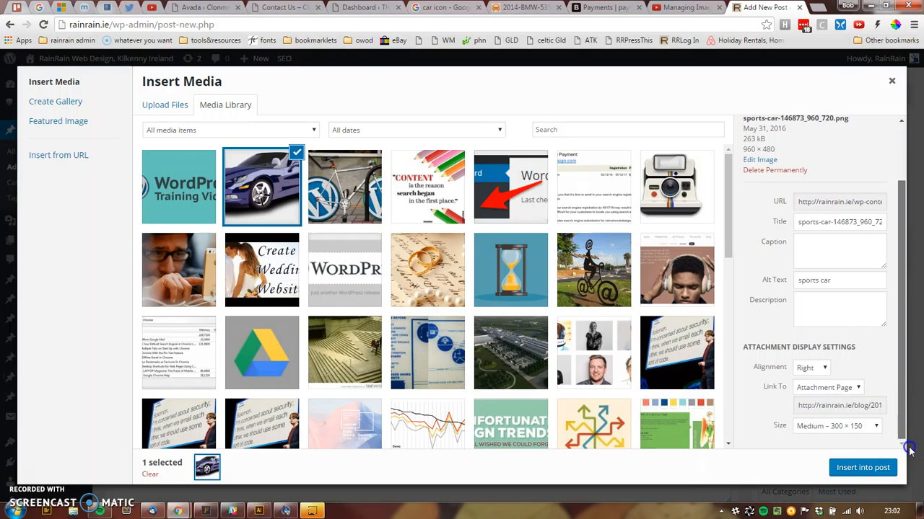
pyautogui.click(845, 427)
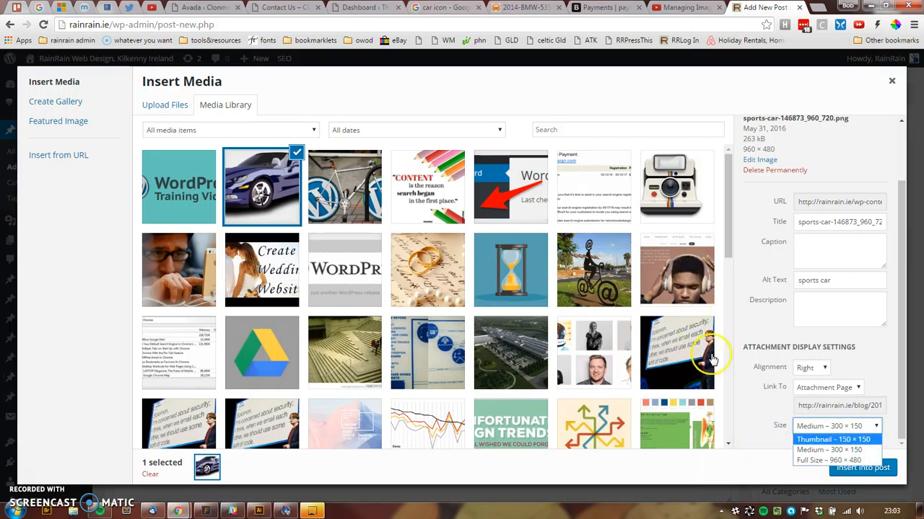
pyautogui.click(603, 265)
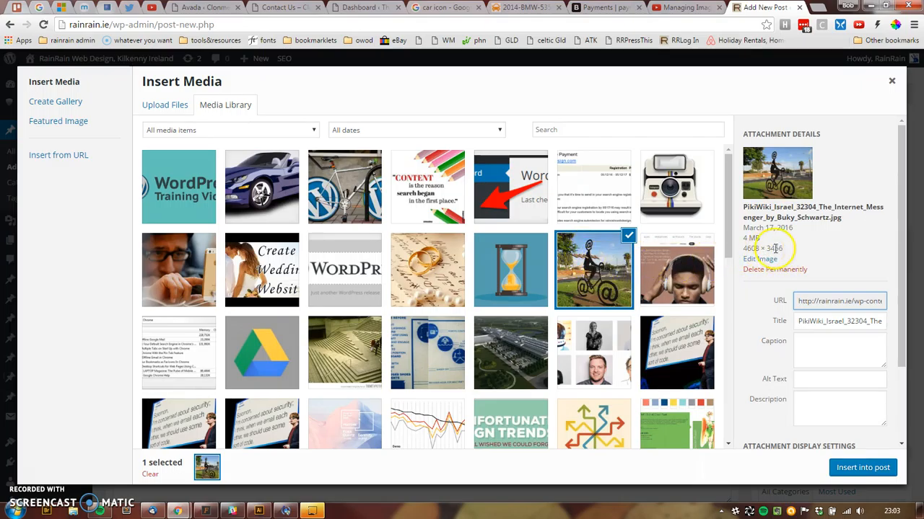
# - List the cyclist-sculpture image's sizes, Thumbnail 150 × 150 to Full Size 4608 × 3456
pyautogui.click(742, 254)
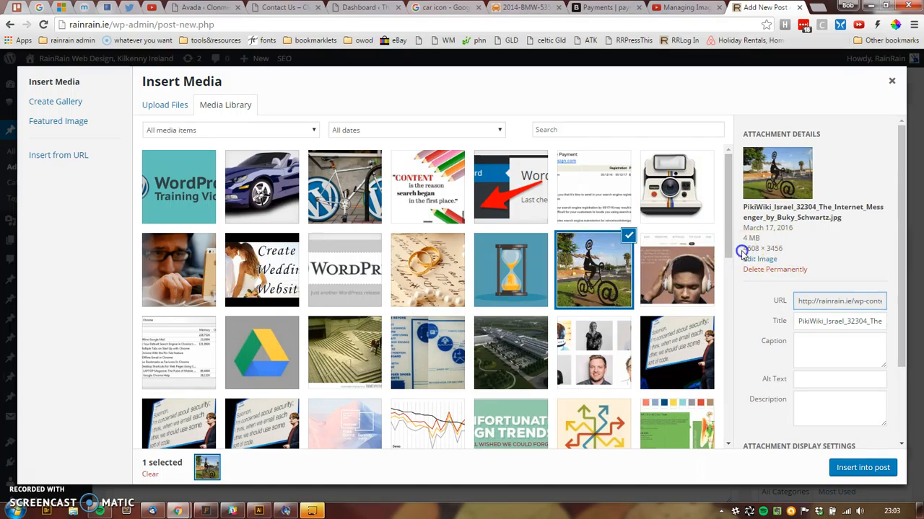
pyautogui.moveTo(742, 251); pyautogui.dragTo(749, 250)
pyautogui.click(795, 251)
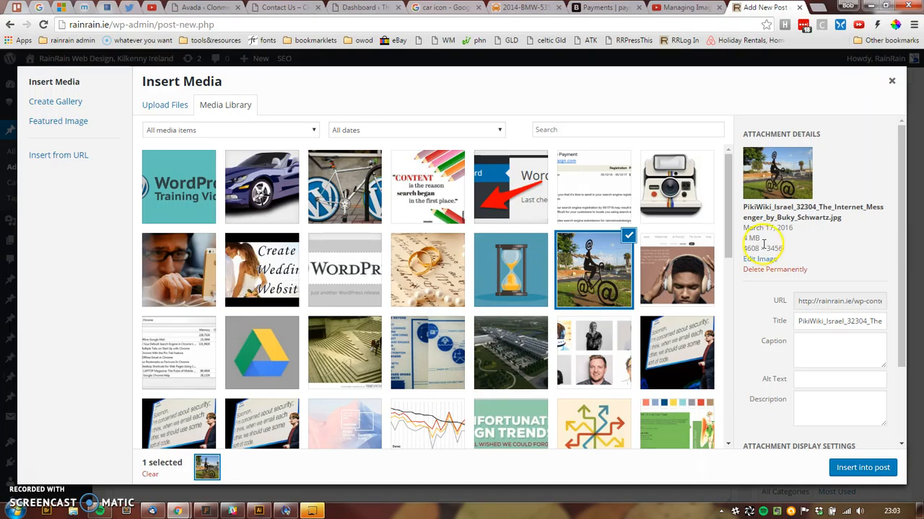
pyautogui.click(151, 104)
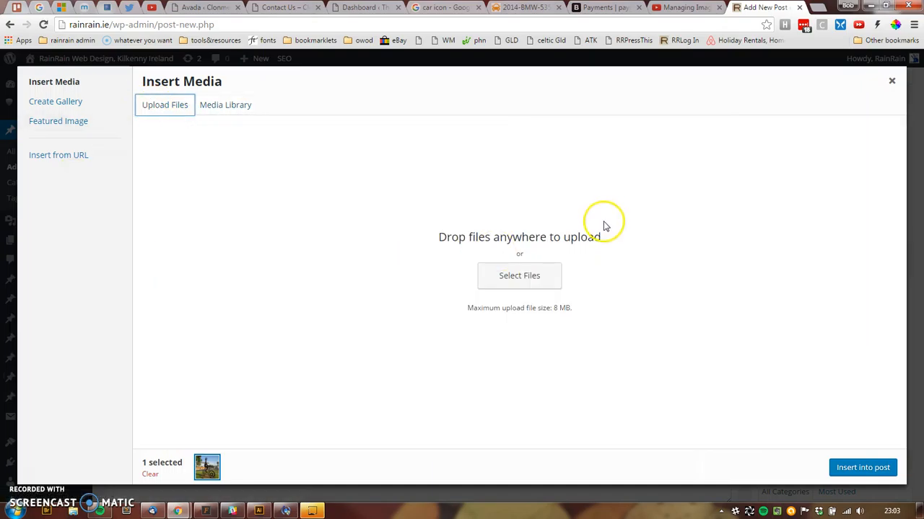
pyautogui.click(224, 104)
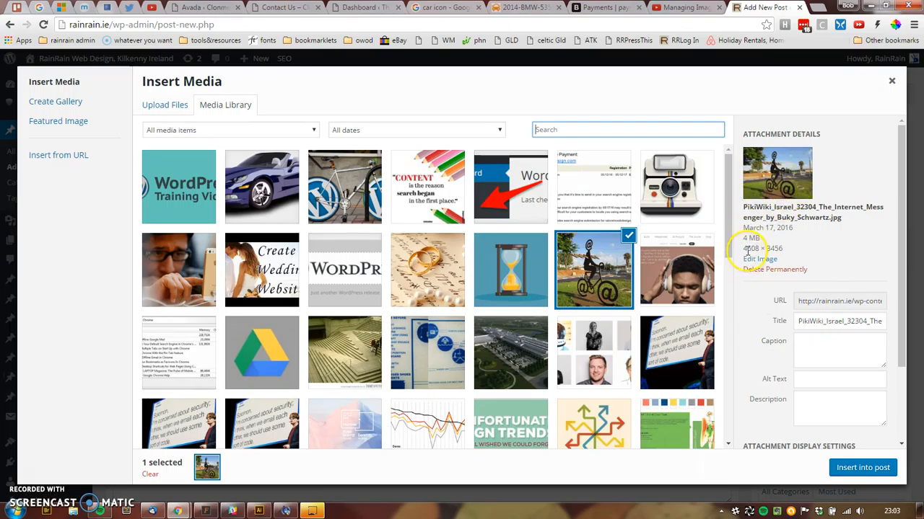
pyautogui.moveTo(901, 310); pyautogui.dragTo(907, 415)
pyautogui.click(858, 426)
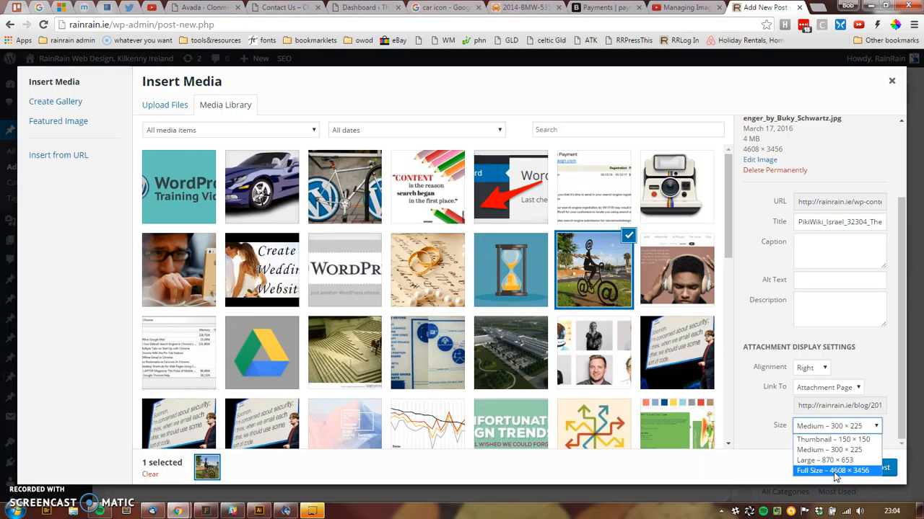
pyautogui.click(910, 458)
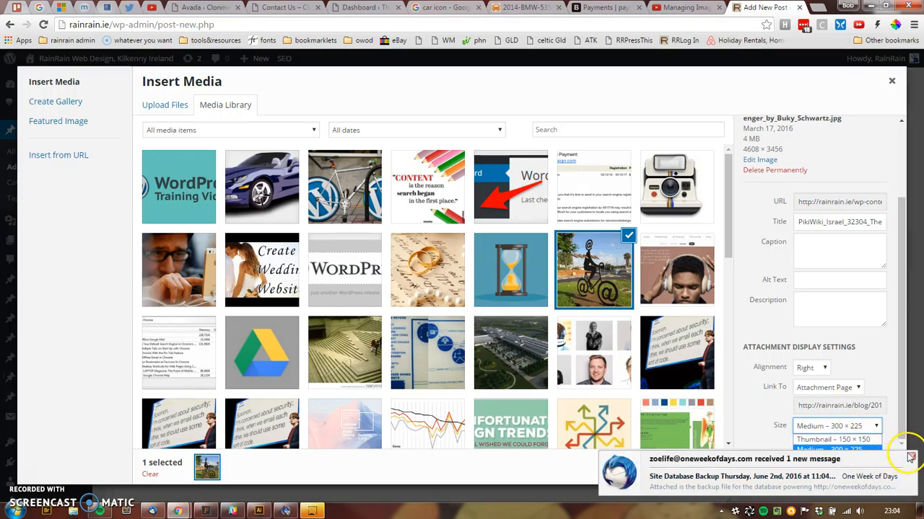
pyautogui.click(845, 427)
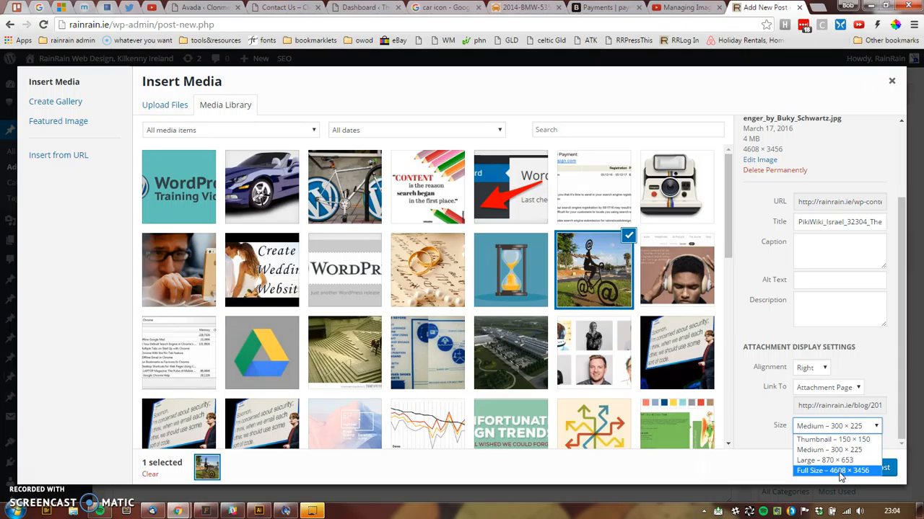
pyautogui.click(812, 463)
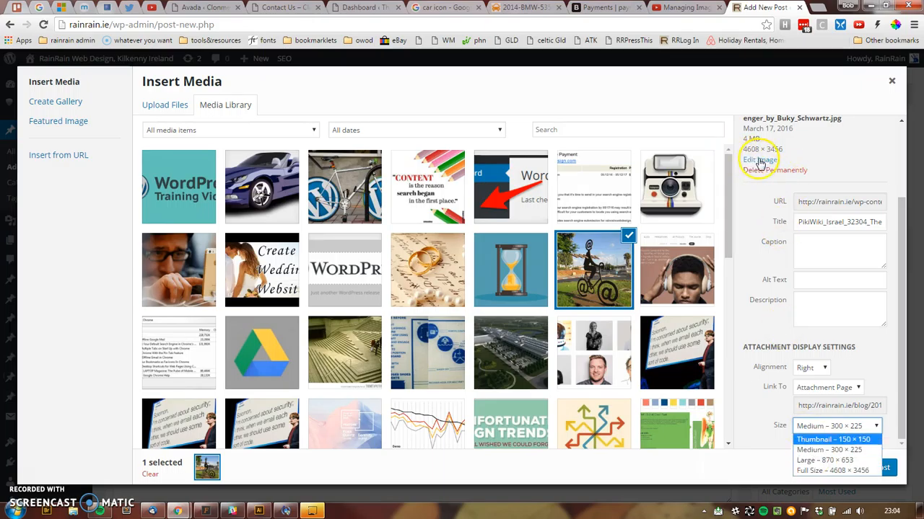
pyautogui.click(818, 152)
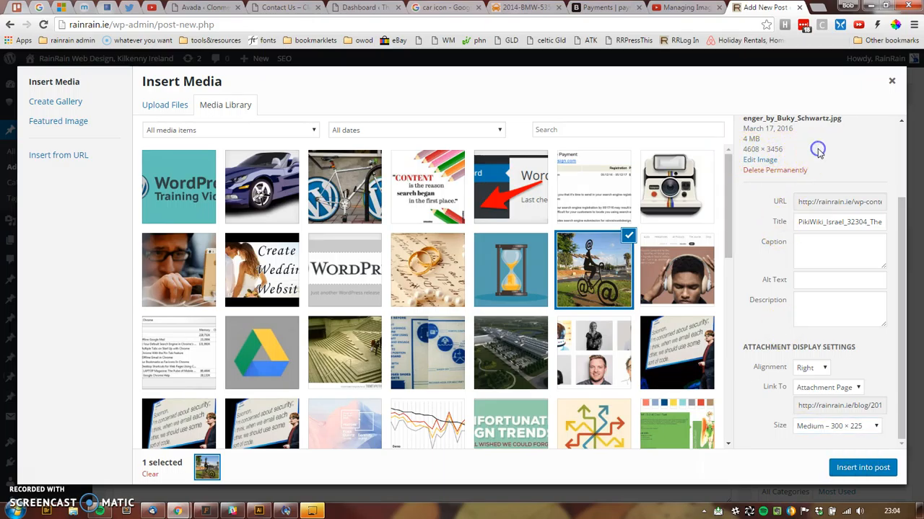
pyautogui.scroll(1, 818, 153)
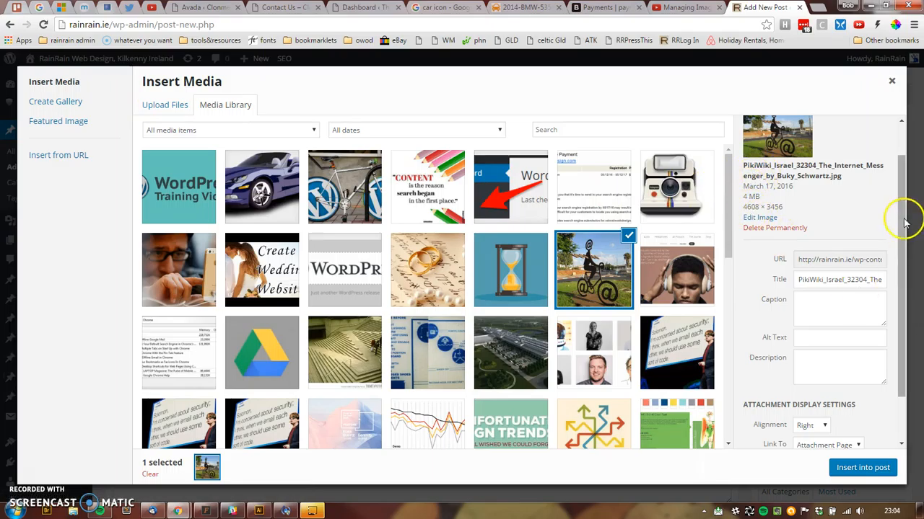
pyautogui.moveTo(903, 210); pyautogui.dragTo(903, 251)
pyautogui.click(850, 427)
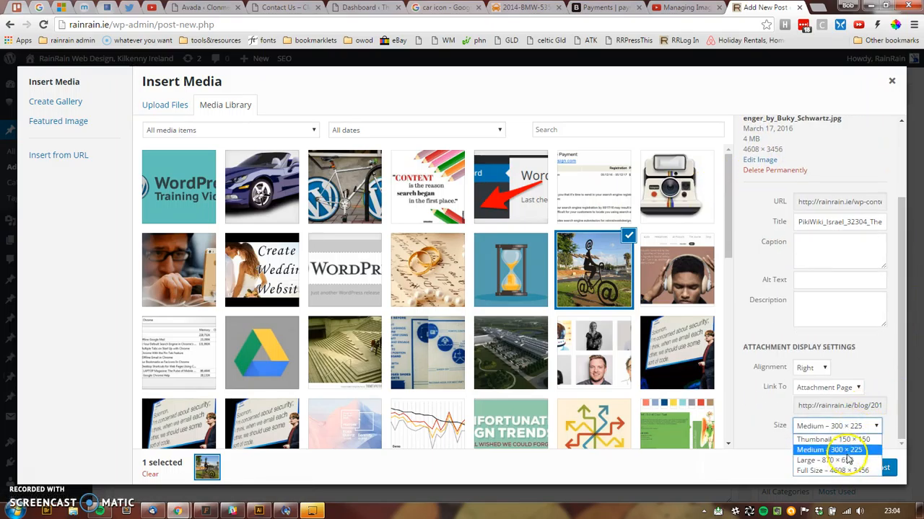
pyautogui.moveTo(902, 394); pyautogui.dragTo(888, 292)
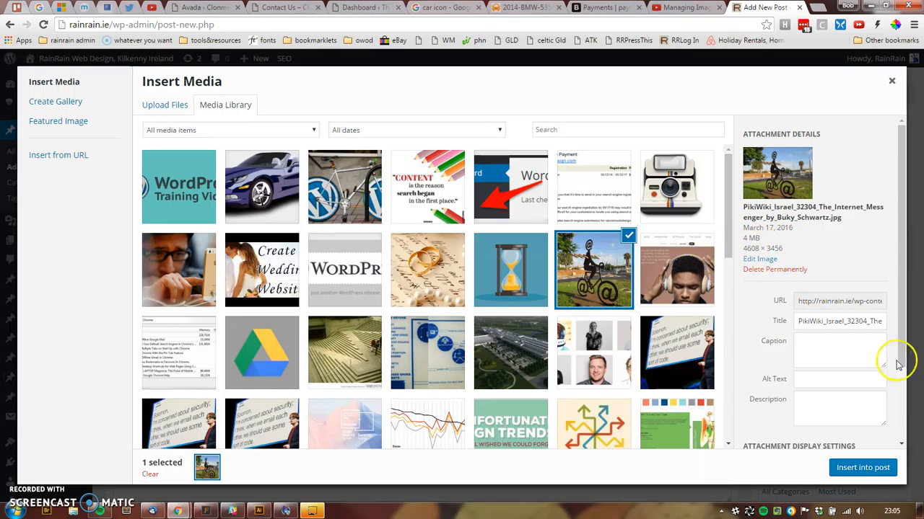
pyautogui.moveTo(905, 264); pyautogui.dragTo(910, 373)
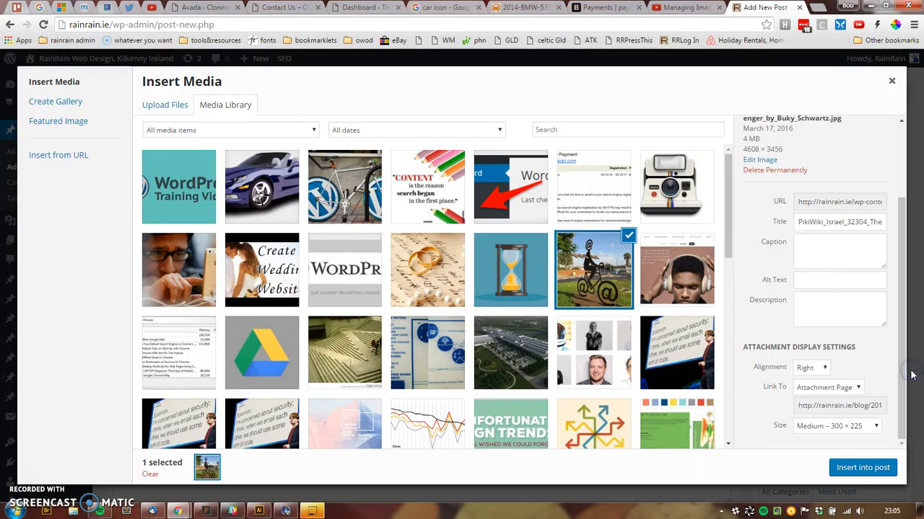
pyautogui.click(904, 378)
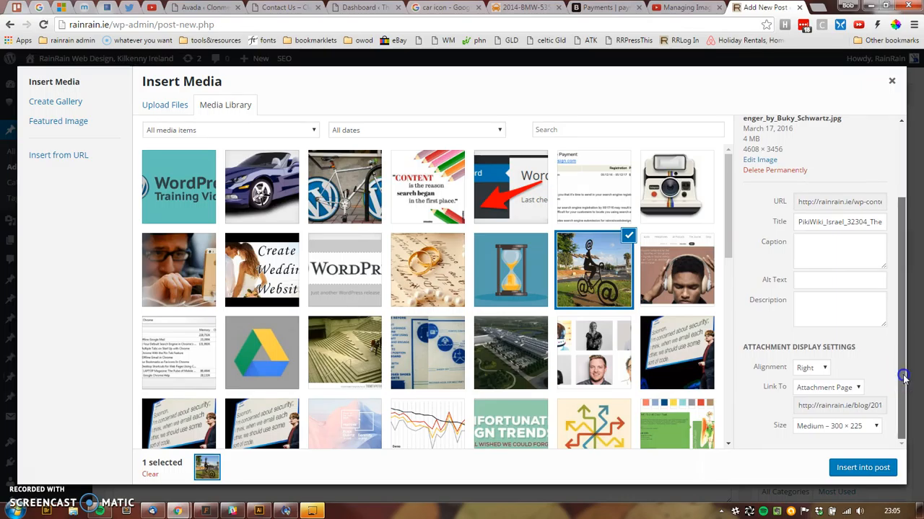
pyautogui.moveTo(901, 374)
pyautogui.mouseDown()
pyautogui.moveTo(902, 307)
pyautogui.moveTo(902, 369)
pyautogui.mouseUp()
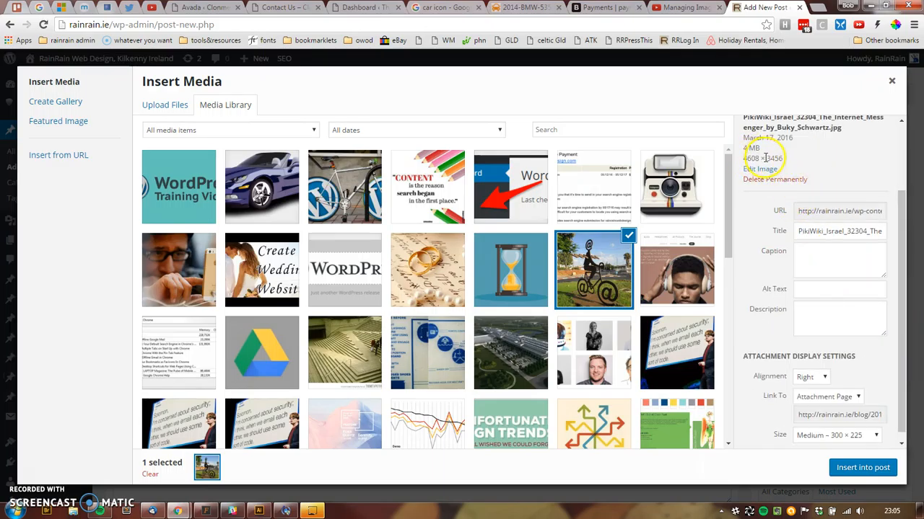
pyautogui.moveTo(744, 148); pyautogui.dragTo(760, 148)
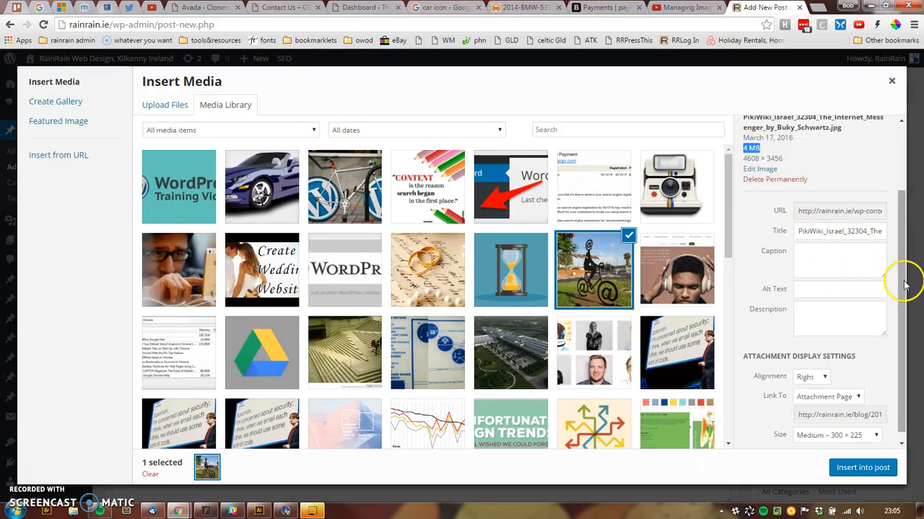
pyautogui.moveTo(902, 288); pyautogui.dragTo(906, 299)
pyautogui.click(862, 427)
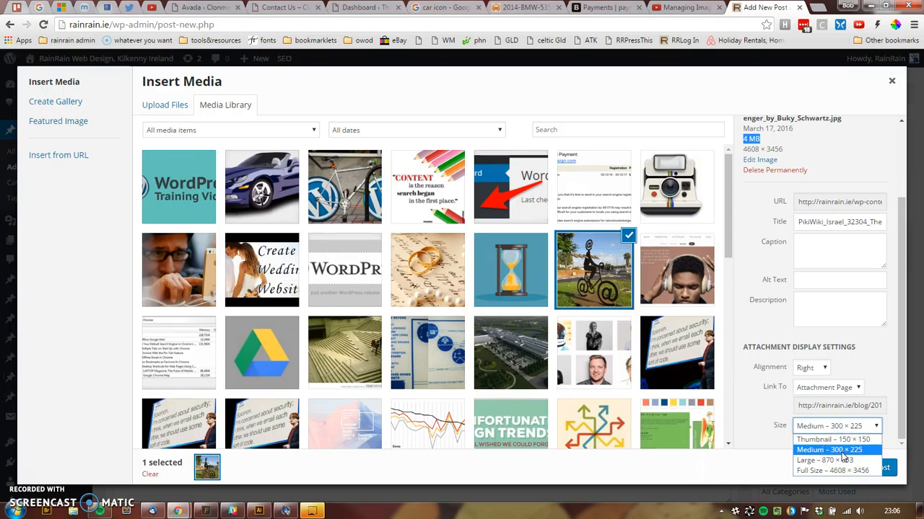
# - Leave the size at Medium 300 × 225 and enter alt text 'bicycle sculture'
pyautogui.click(840, 451)
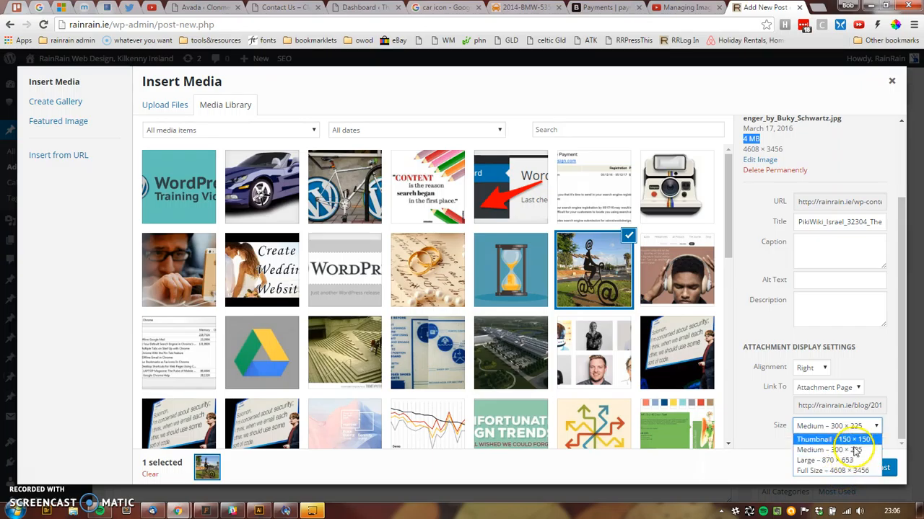
pyautogui.click(902, 377)
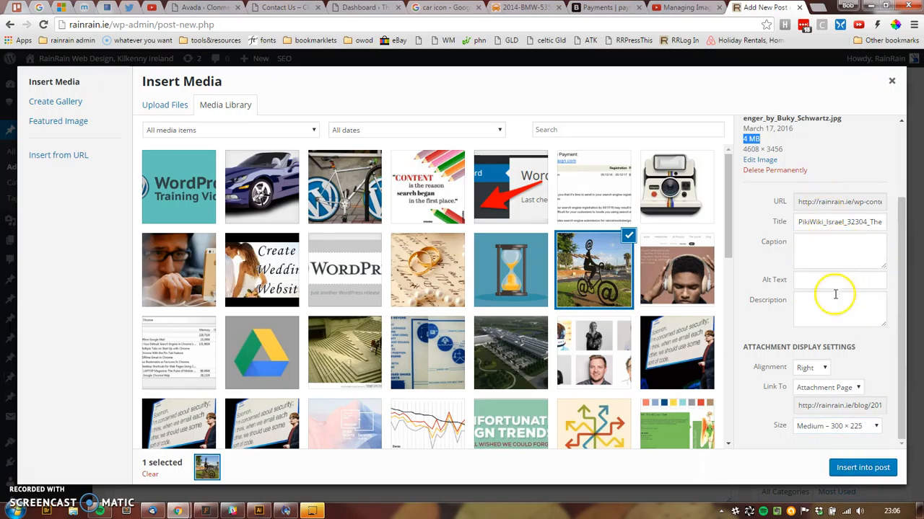
pyautogui.click(808, 281)
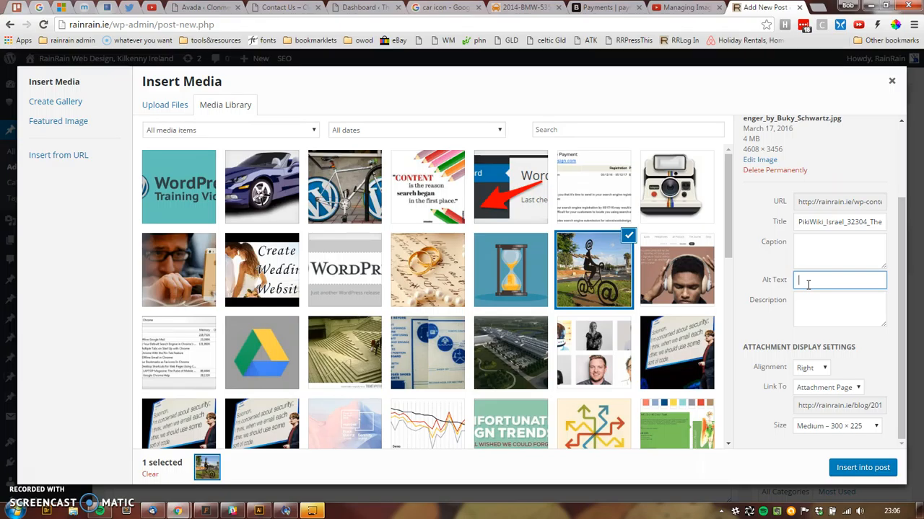
pyautogui.write('bicycle sculture')
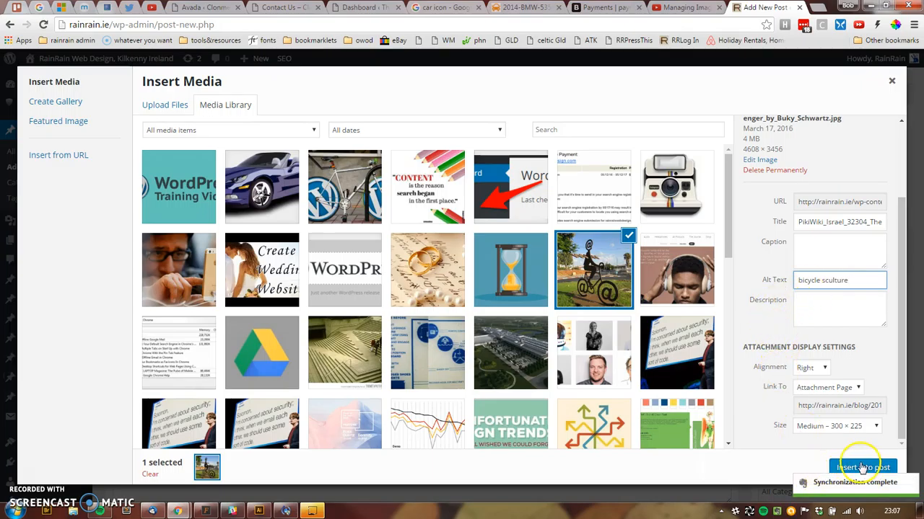
pyautogui.click(872, 427)
# - Insert the cyclist-sculpture image into the post at Large 870 × 653 size
pyautogui.click(854, 459)
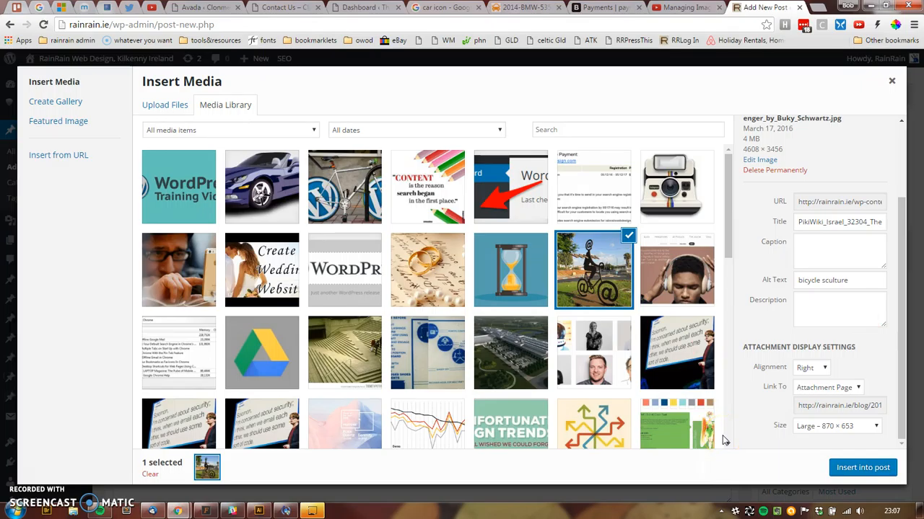
pyautogui.click(860, 469)
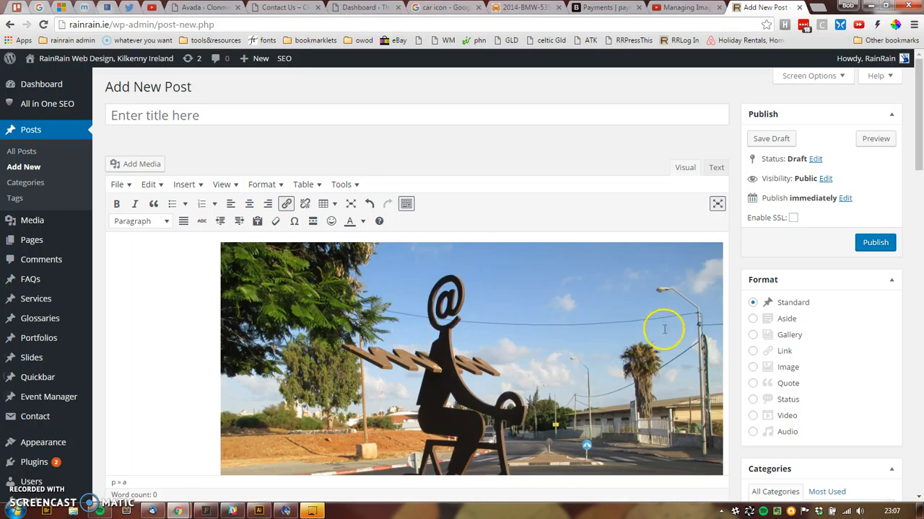
# - Left-align the inserted bicycle image and bring up its Image Details
pyautogui.click(397, 322)
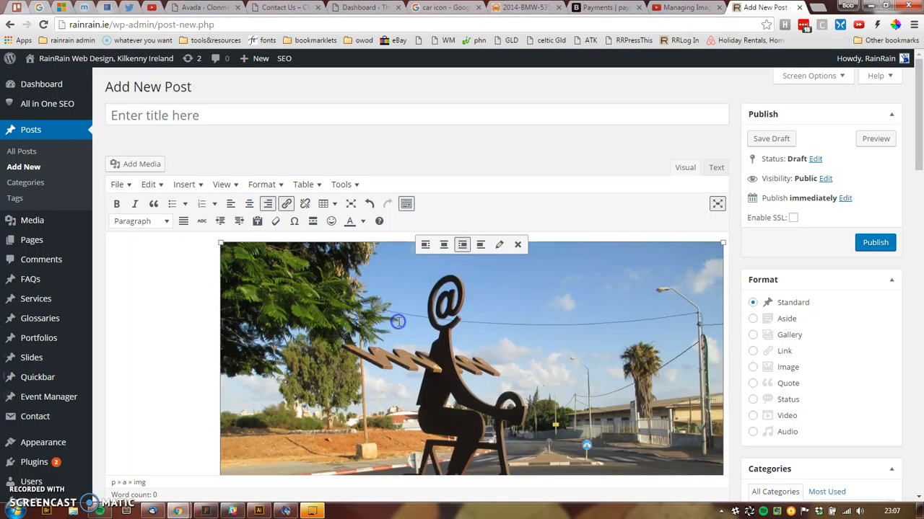
pyautogui.click(425, 245)
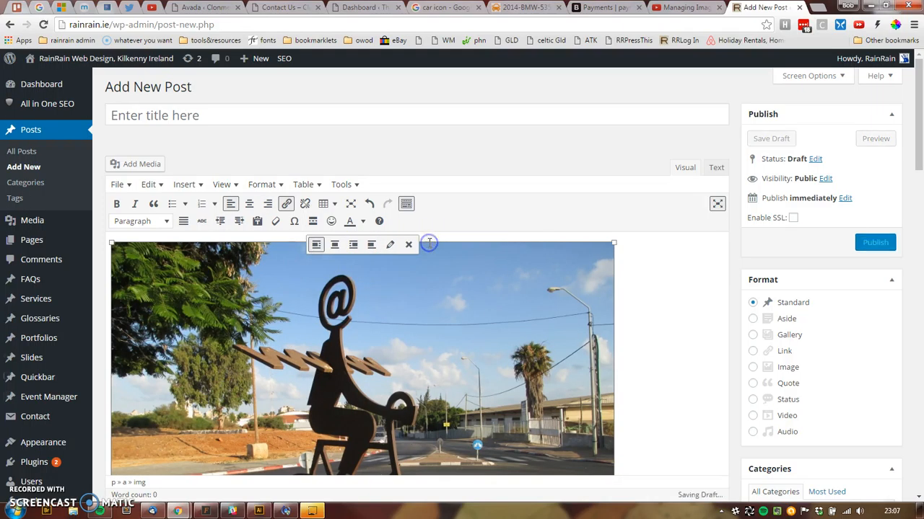
pyautogui.click(391, 246)
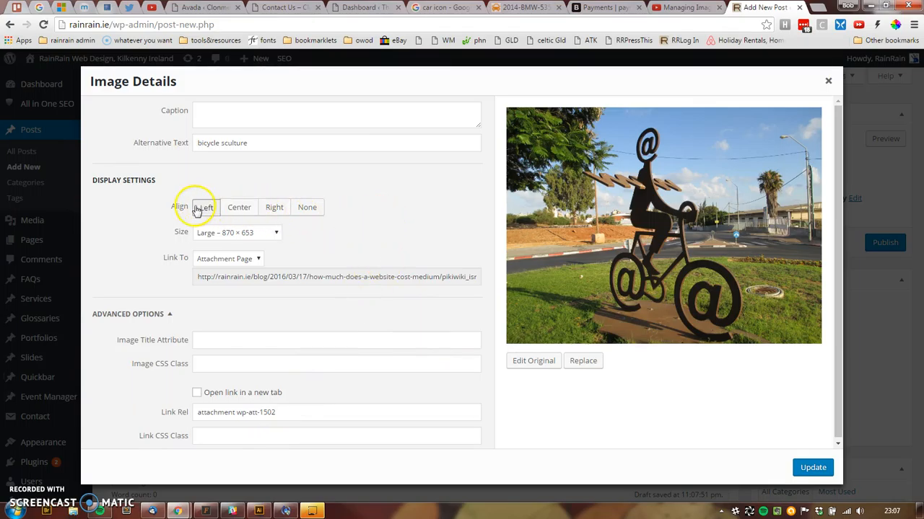
pyautogui.click(277, 233)
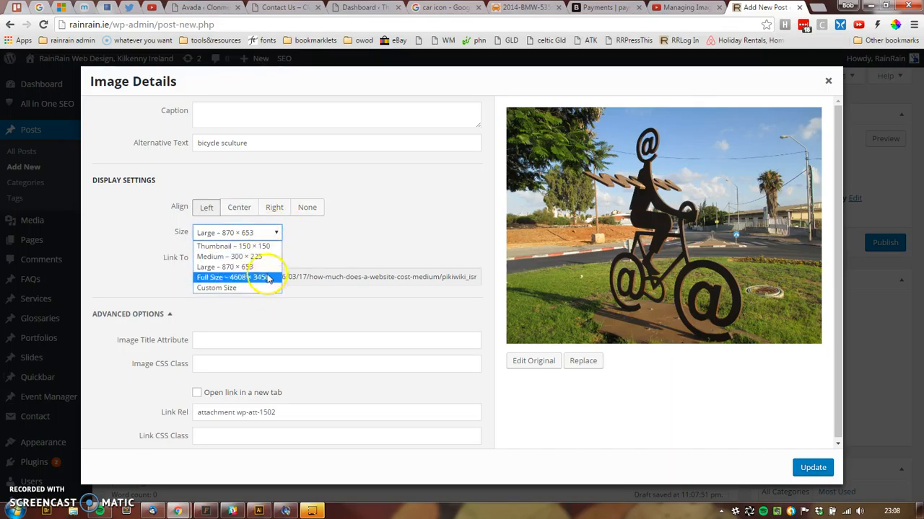
pyautogui.click(330, 241)
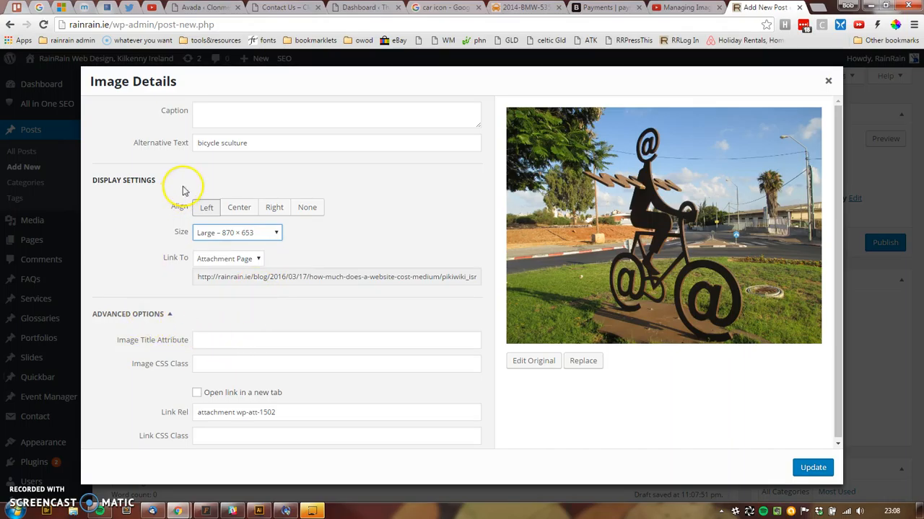
pyautogui.click(218, 114)
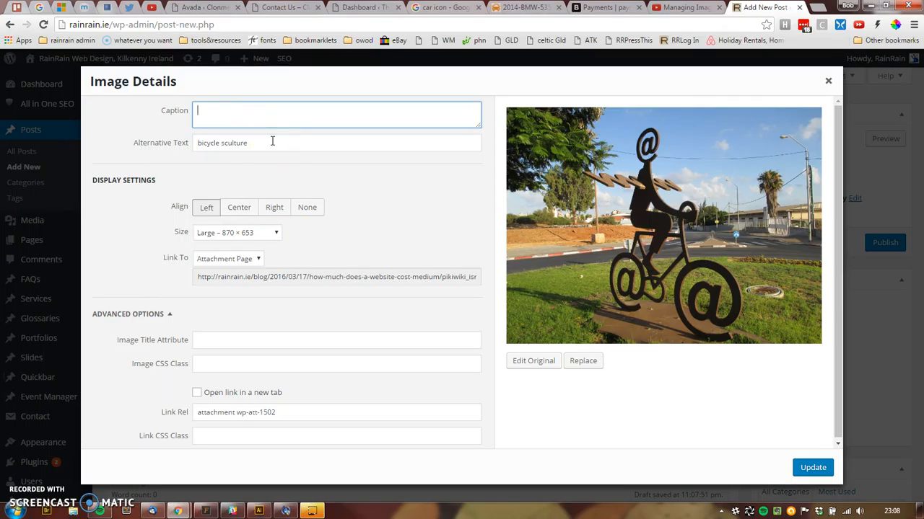
pyautogui.scroll(-1, 350, 248)
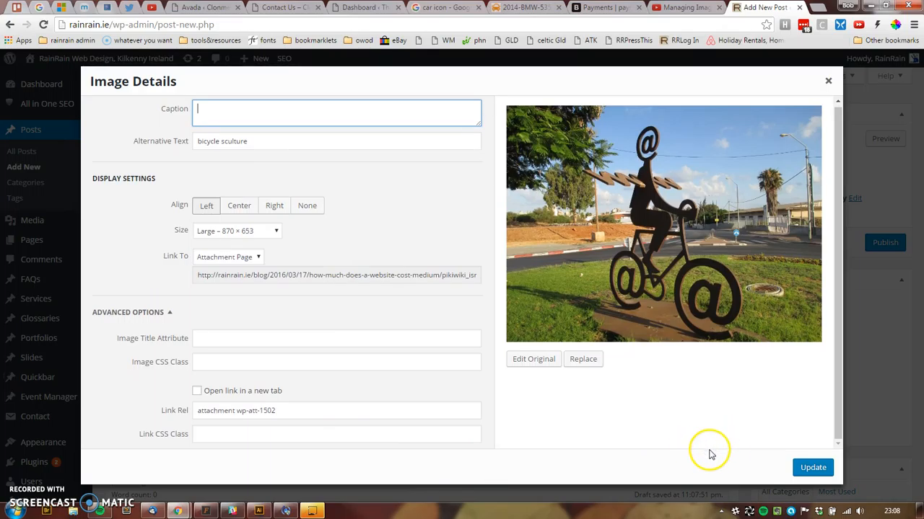
pyautogui.click(544, 360)
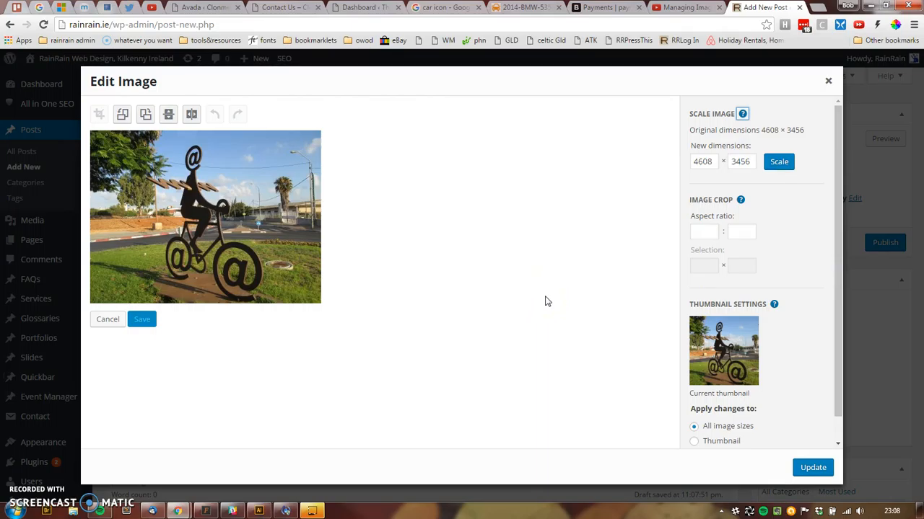
# - Read and collapse the Image Crop help, then exit Edit Image without changes
pyautogui.scroll(-1, 729, 339)
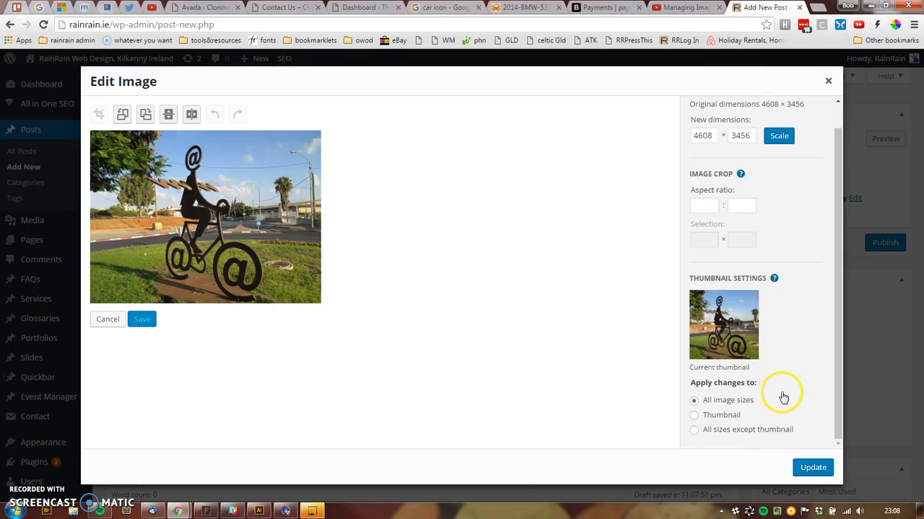
pyautogui.scroll(1, 783, 395)
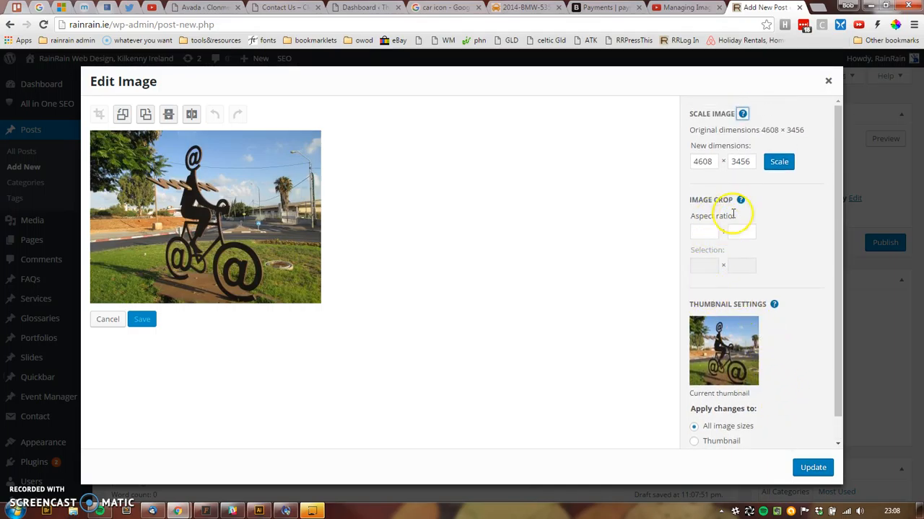
pyautogui.click(740, 201)
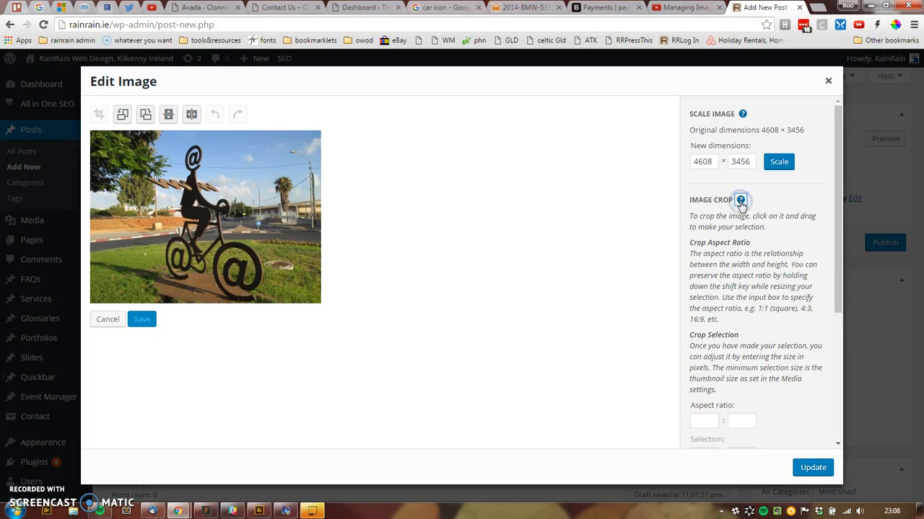
pyautogui.scroll(-5, 722, 218)
pyautogui.scroll(5, 747, 214)
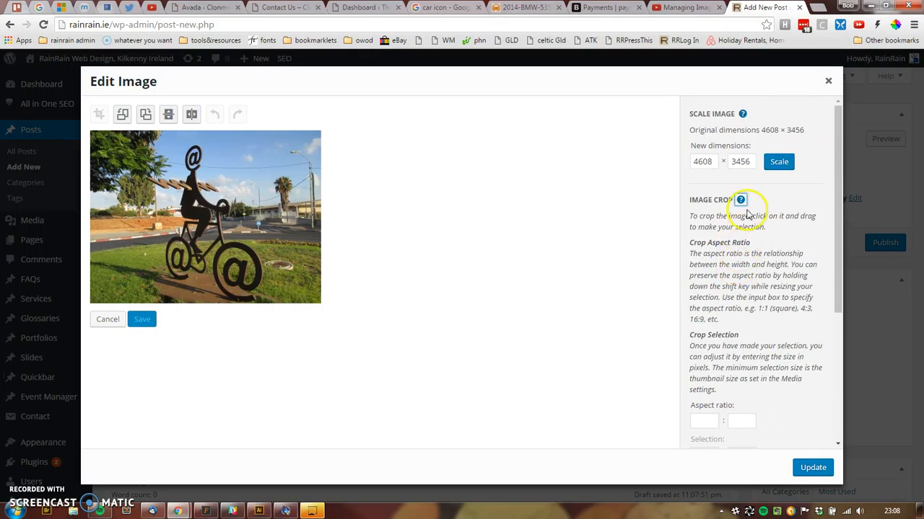
pyautogui.click(740, 202)
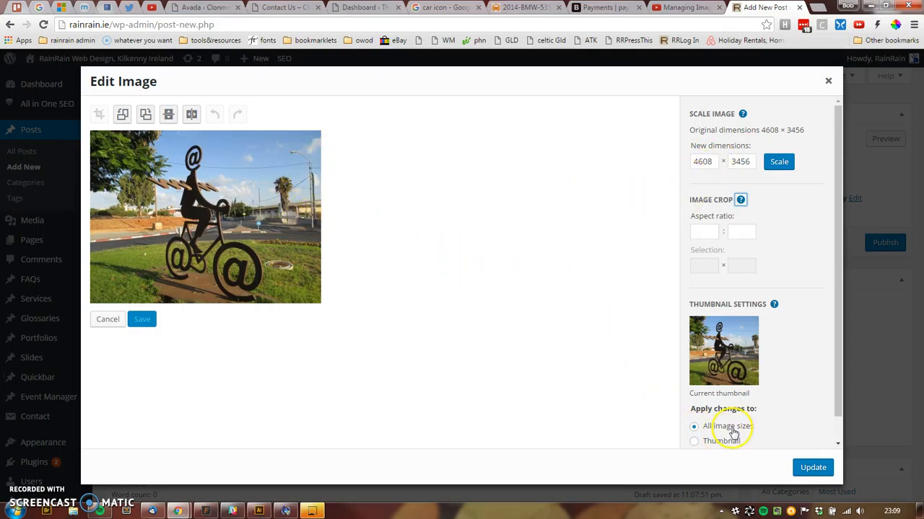
pyautogui.click(814, 470)
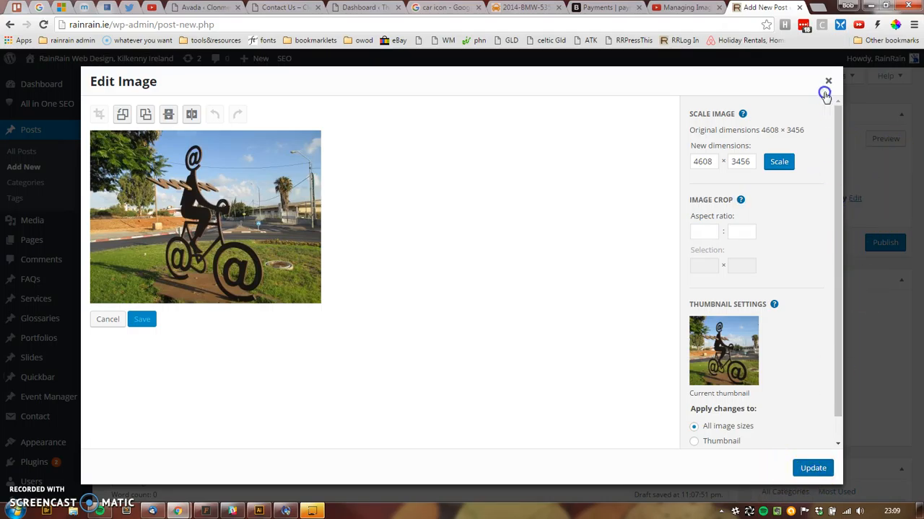
pyautogui.click(828, 80)
# - Drag the bicycle image's corner inward, shrinking it past about 399 × 299 to a smaller size
pyautogui.click(710, 340)
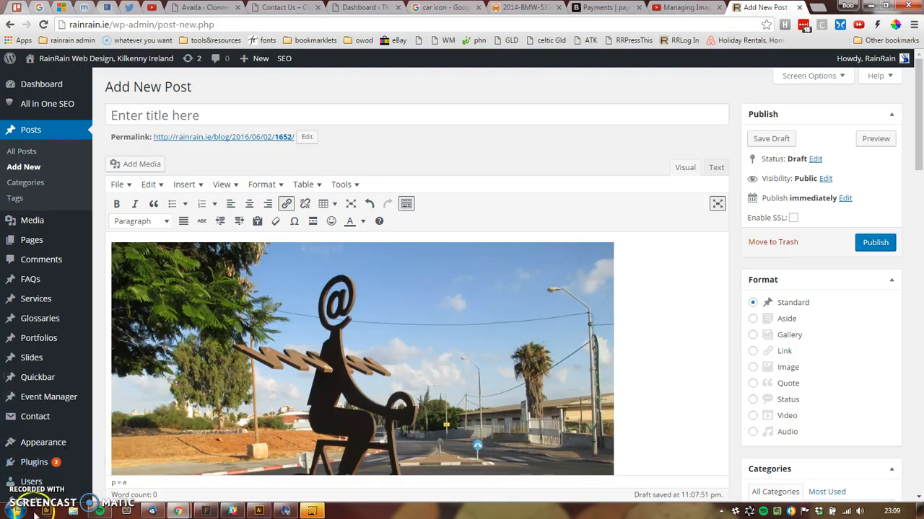
pyautogui.moveTo(27, 479)
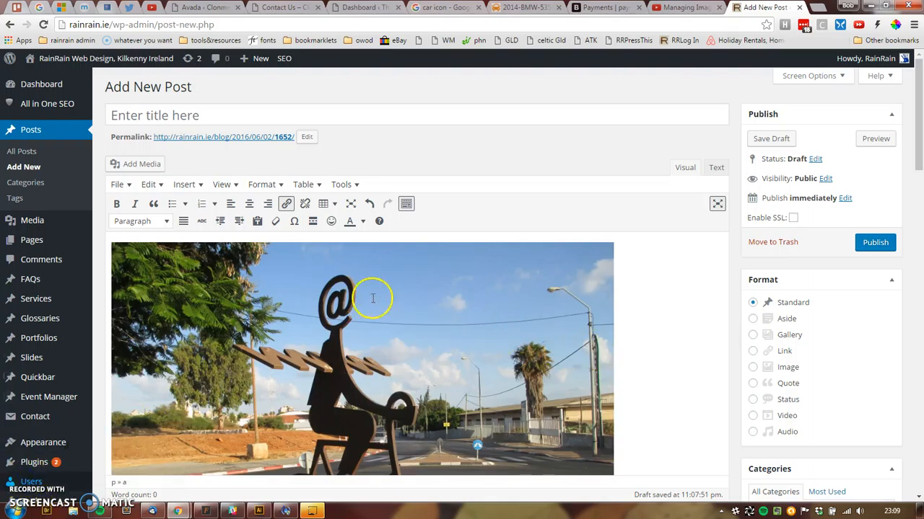
pyautogui.click(467, 311)
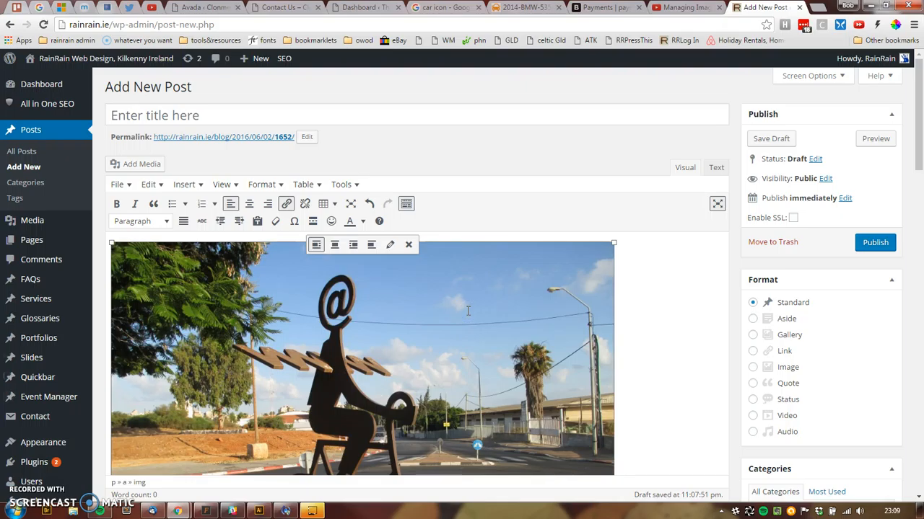
pyautogui.moveTo(613, 242); pyautogui.dragTo(373, 344)
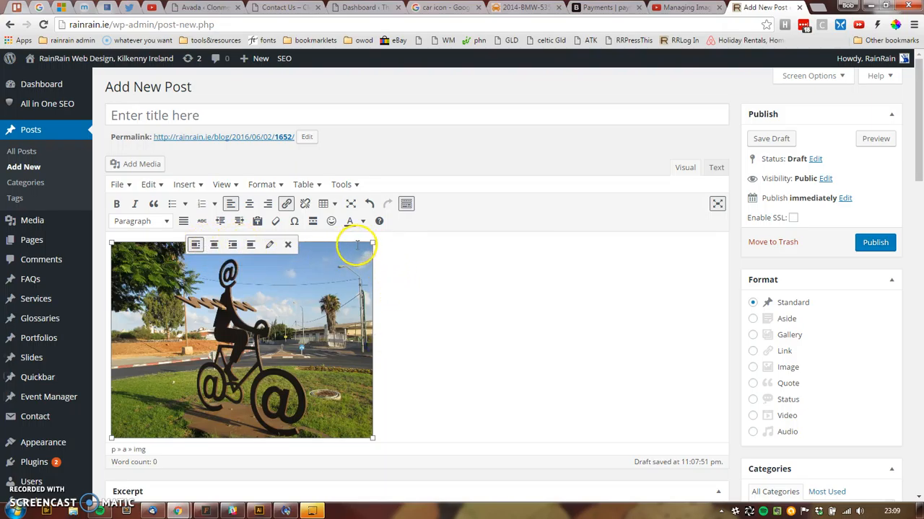
pyautogui.moveTo(372, 243); pyautogui.dragTo(350, 261)
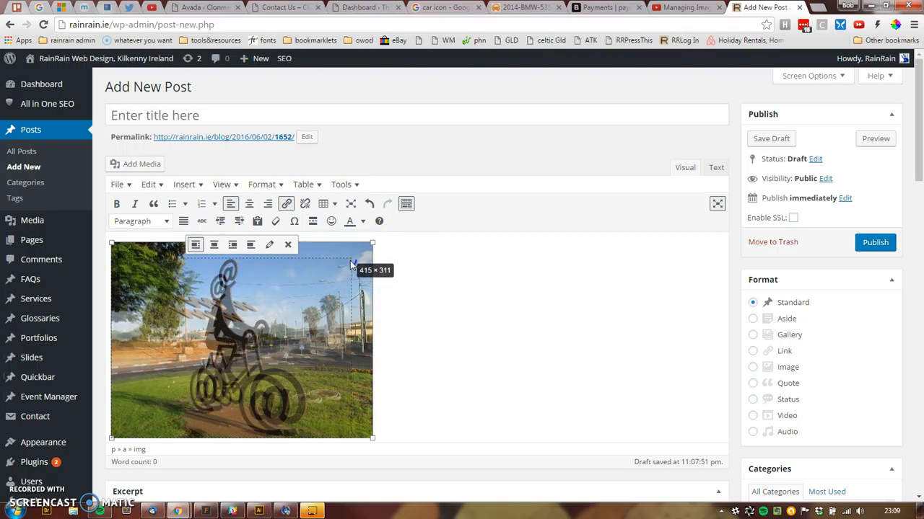
pyautogui.moveTo(350, 265); pyautogui.dragTo(308, 279)
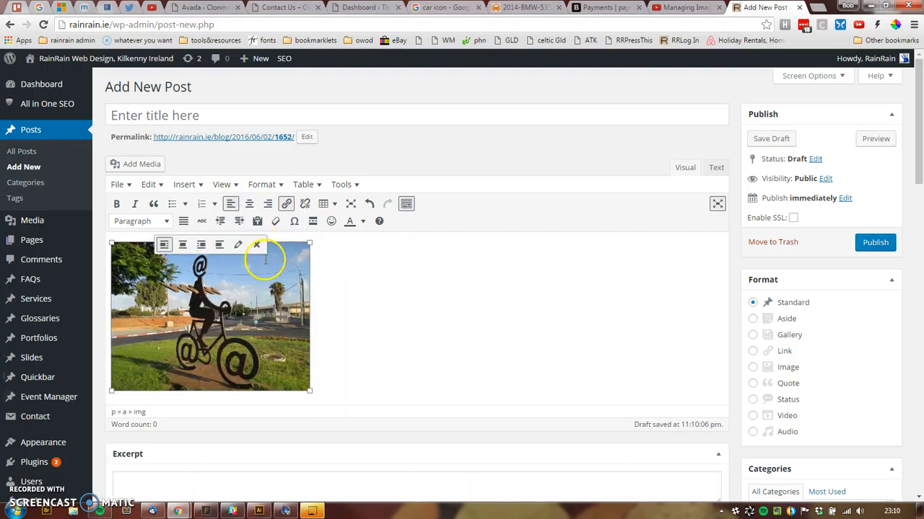
# - Set the bicycle image to the Medium – 300 × 225 size
pyautogui.click(239, 246)
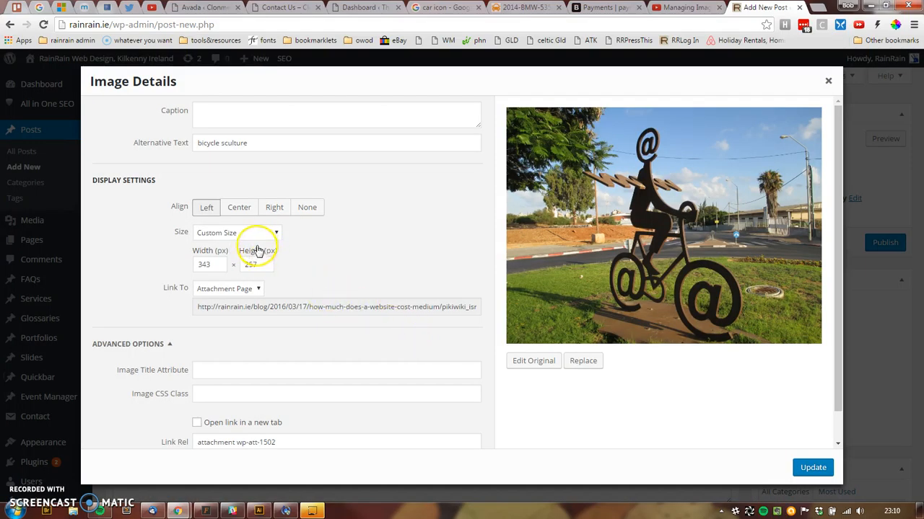
pyautogui.click(259, 233)
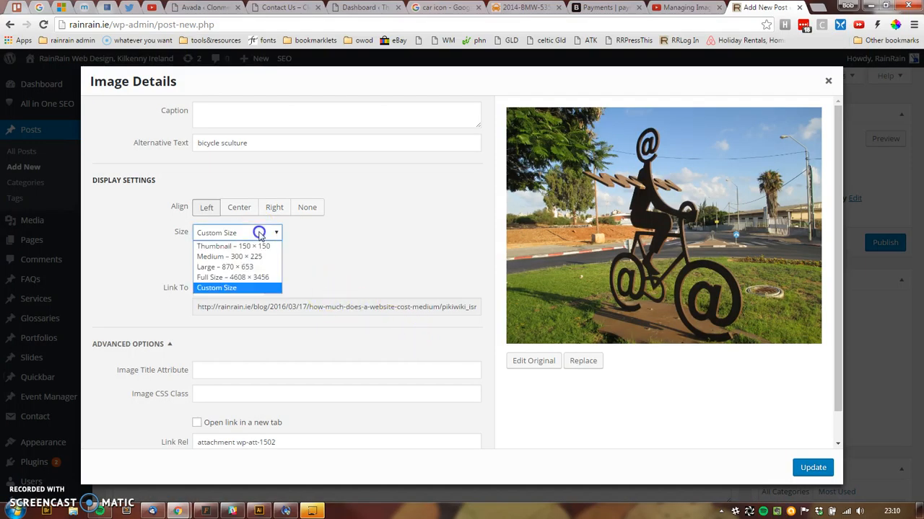
pyautogui.click(227, 257)
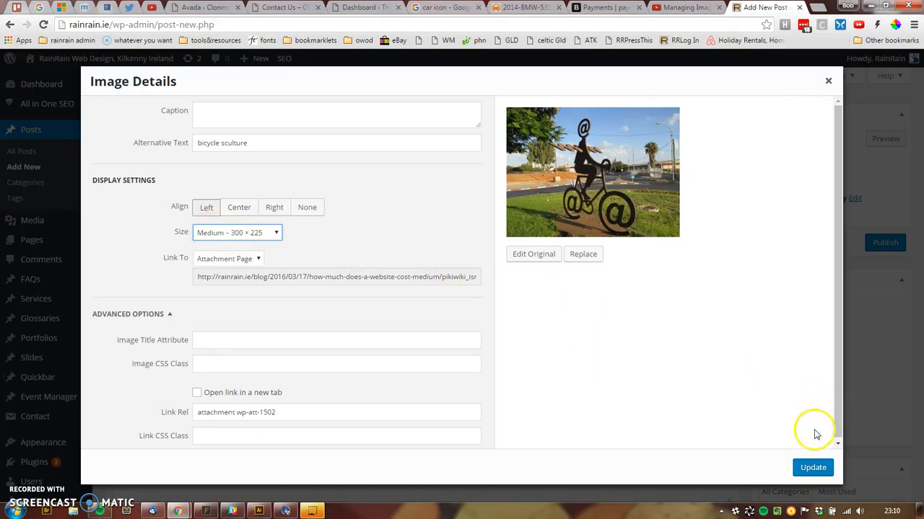
pyautogui.click(813, 468)
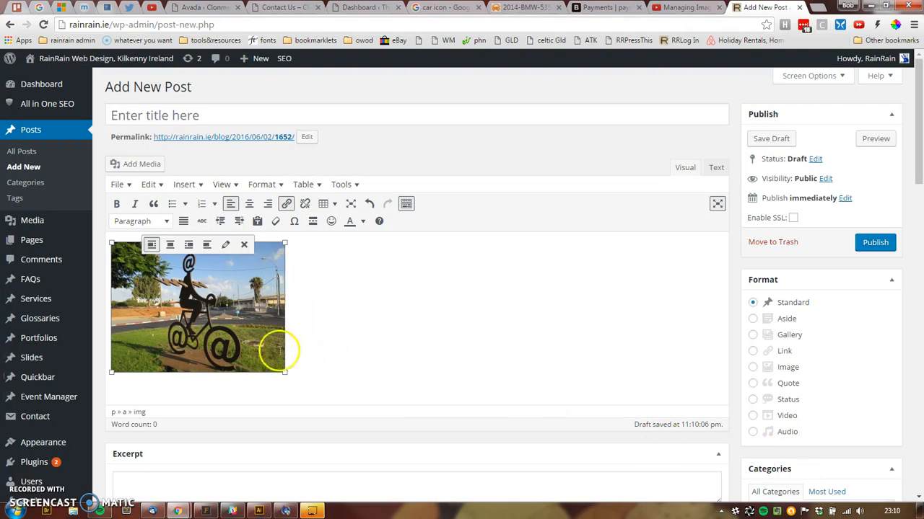
# - Drag the image's corner outward to enlarge it to about 616 × 462
pyautogui.moveTo(285, 372); pyautogui.dragTo(679, 275)
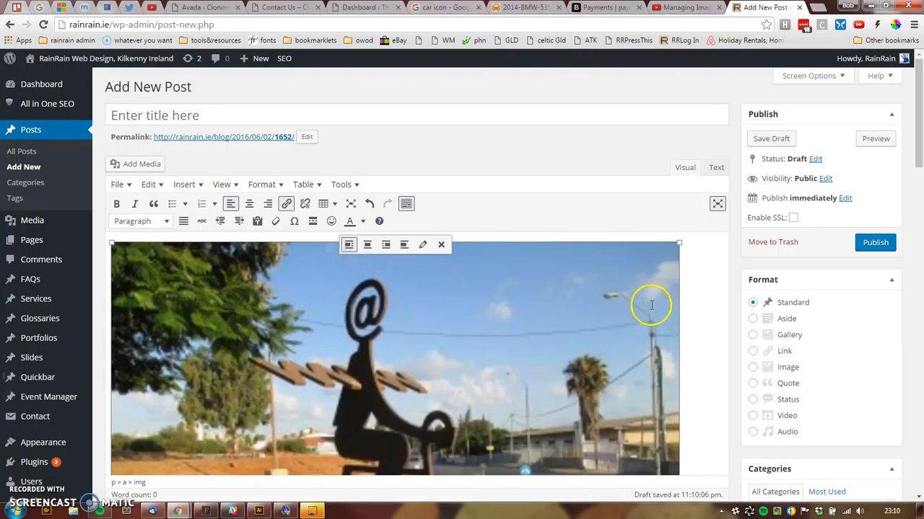
pyautogui.scroll(-5, 651, 305)
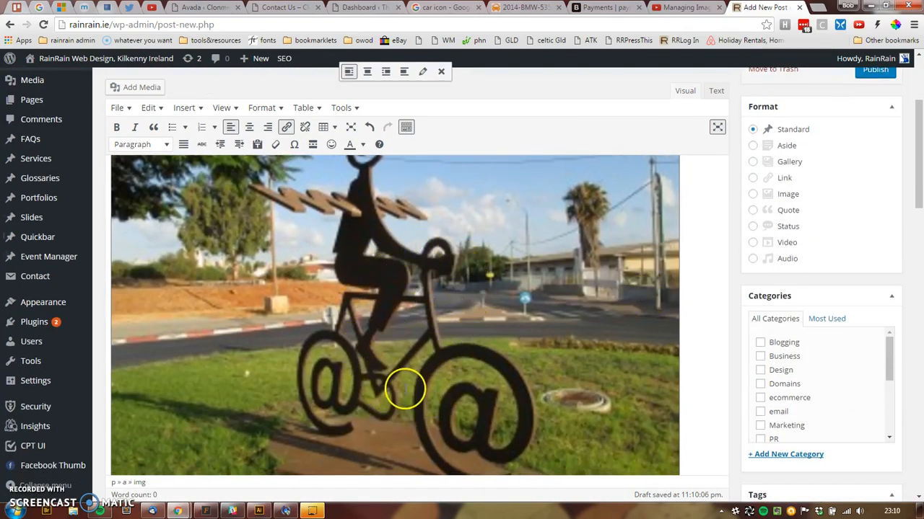
pyautogui.scroll(5, 410, 389)
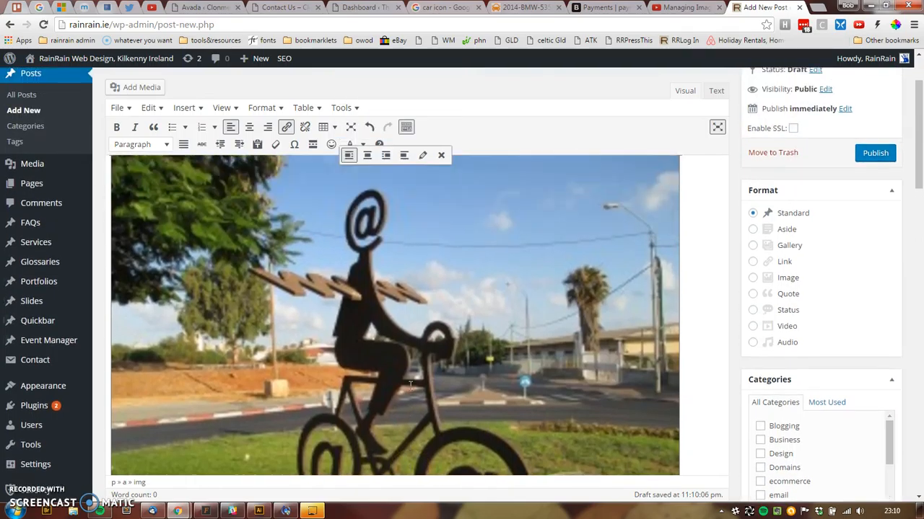
# - Change the bicycle image from its custom size to Large – 870 × 653
pyautogui.click(421, 246)
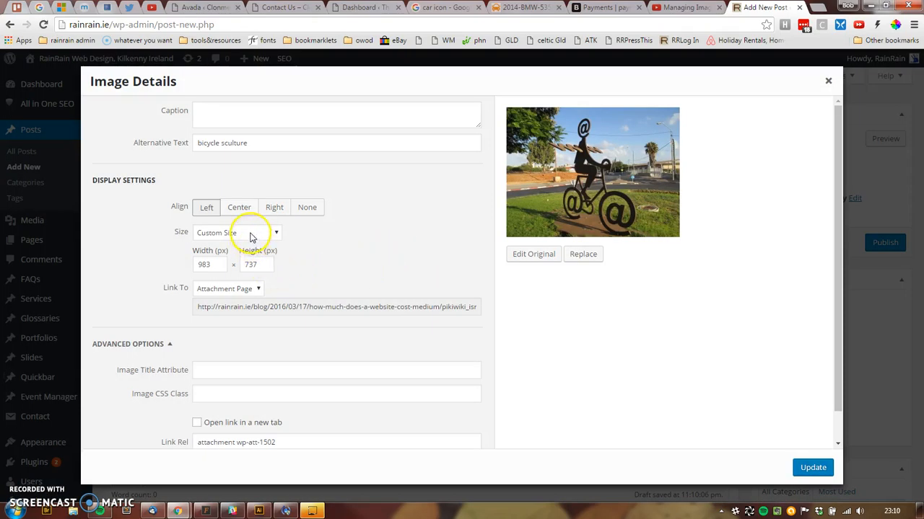
pyautogui.click(252, 234)
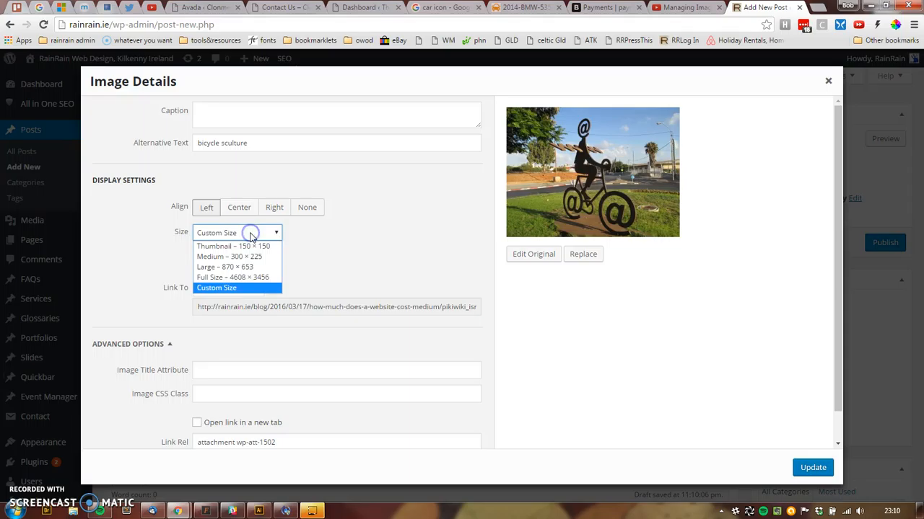
pyautogui.click(244, 268)
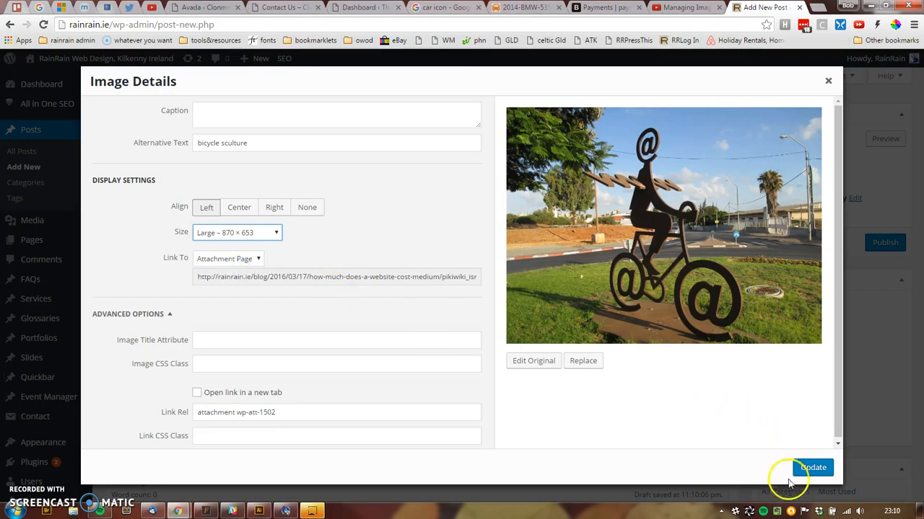
pyautogui.click(808, 466)
pyautogui.scroll(-1, 693, 382)
pyautogui.scroll(-2, 627, 362)
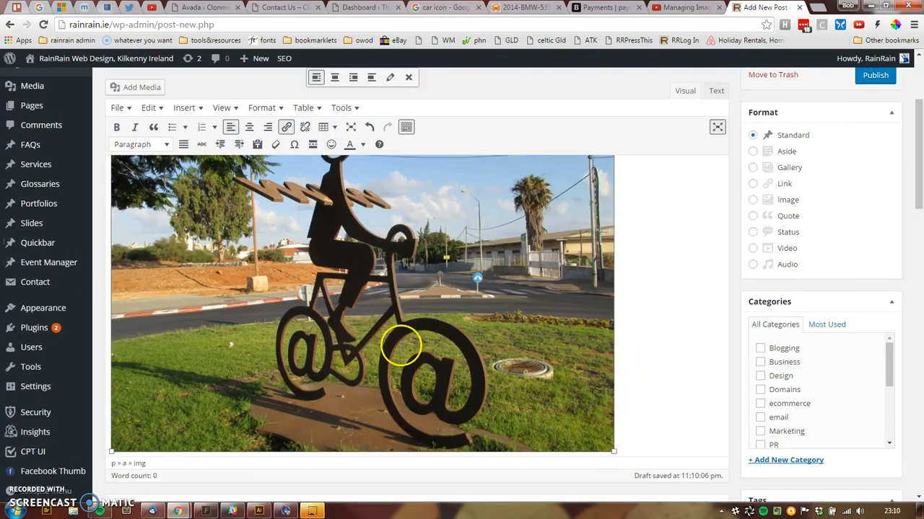
# - Drag the image's corners to a 156 × 117 thumbnail, enlarge it, then reduce it to a small size
pyautogui.scroll(2, 400, 342)
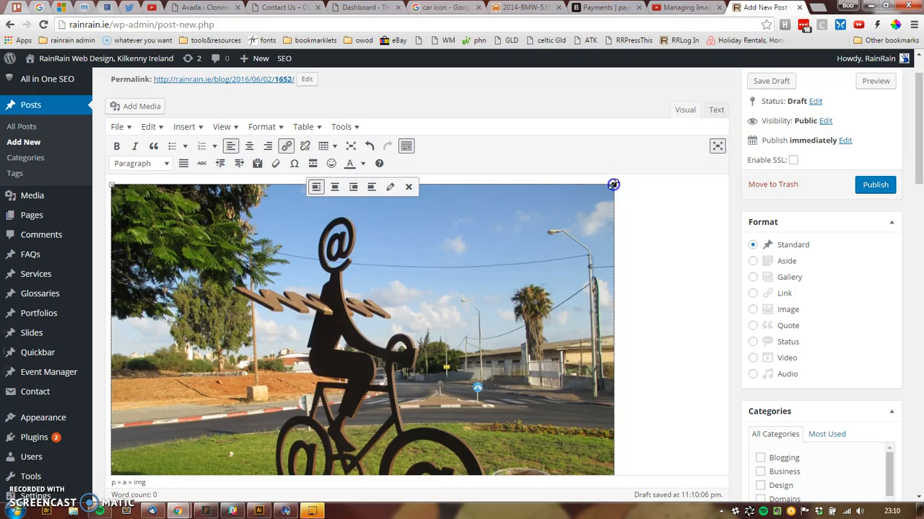
pyautogui.moveTo(613, 184); pyautogui.dragTo(210, 354)
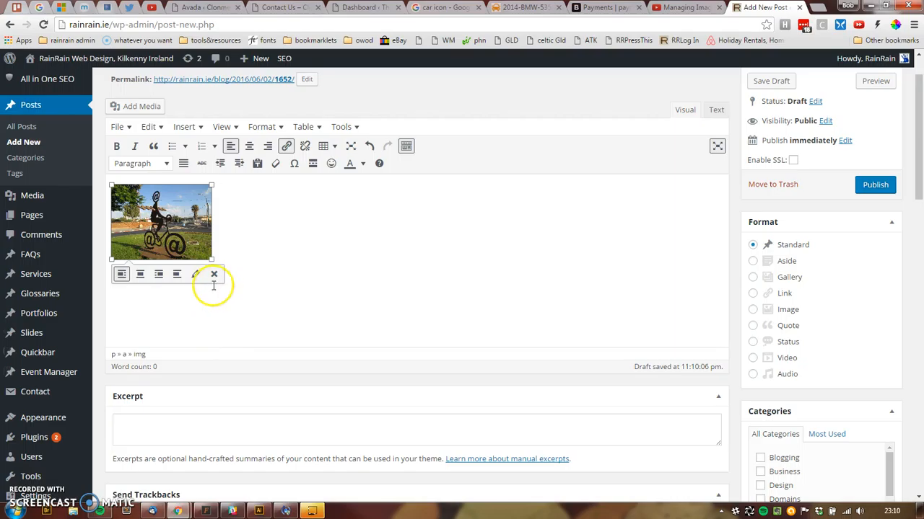
pyautogui.moveTo(209, 260); pyautogui.dragTo(175, 225)
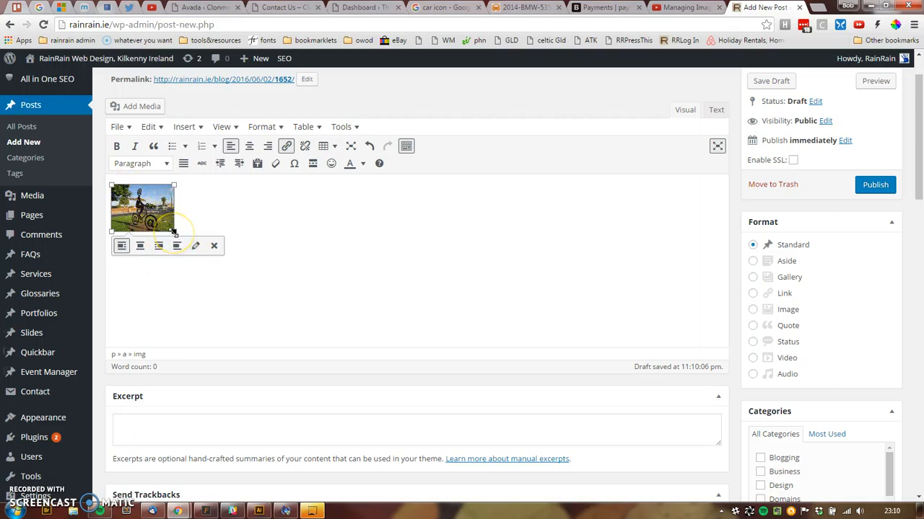
pyautogui.moveTo(173, 231); pyautogui.dragTo(394, 375)
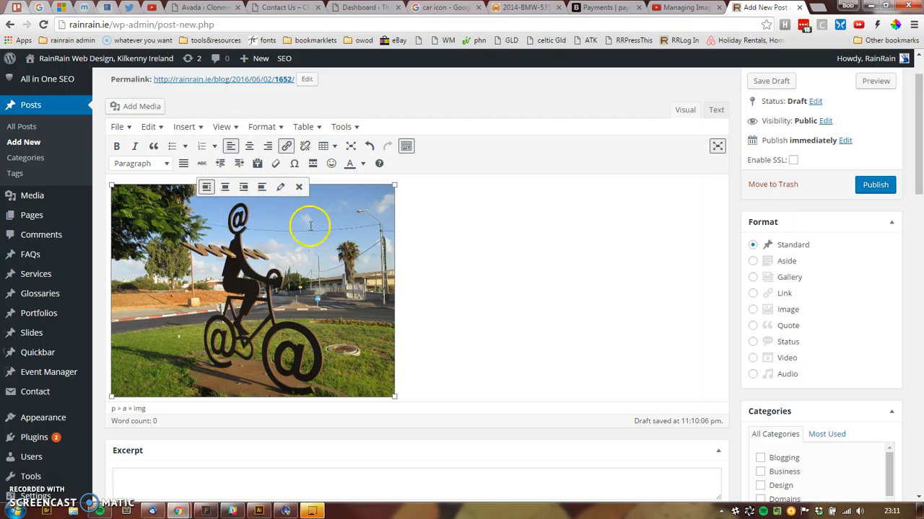
pyautogui.moveTo(391, 397); pyautogui.dragTo(239, 268)
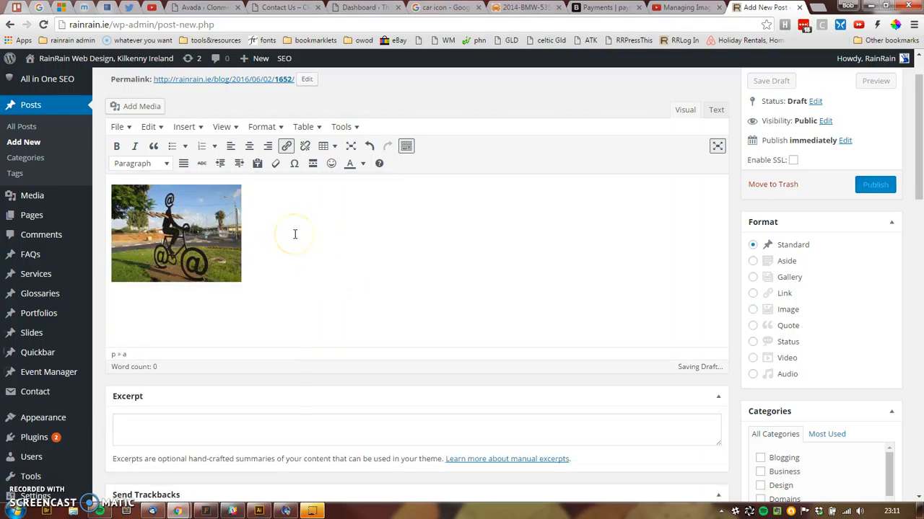
# - Paste the filler text and add an identical copy as a second paragraph
pyautogui.write('dfdgfdfgdfg')
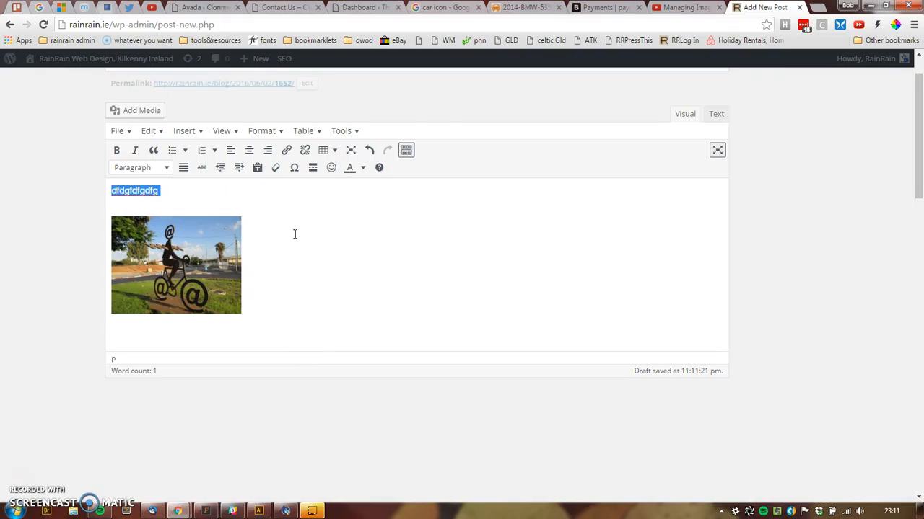
pyautogui.hotkey('ctrl', 'v')
pyautogui.hotkey('ctrl', 'v')
pyautogui.hotkey('ctrl', 'v')
pyautogui.hotkey('ctrl', 'v')
pyautogui.hotkey('ctrl', 'v')
pyautogui.hotkey('ctrl', 'v')
pyautogui.hotkey('ctrl', 'v')
pyautogui.hotkey('ctrl', 'v')
pyautogui.hotkey('ctrl', 'v')
pyautogui.hotkey('ctrl', 'v')
pyautogui.hotkey('ctrl', 'v')
pyautogui.hotkey('ctrl', 'v')
pyautogui.hotkey('ctrl', 'v')
pyautogui.hotkey('ctrl', 'v')
pyautogui.hotkey('ctrl', 'v')
pyautogui.hotkey('ctrl', 'v')
pyautogui.hotkey('ctrl', 'v')
pyautogui.hotkey('ctrl', 'v')
pyautogui.hotkey('ctrl', 'v')
pyautogui.hotkey('ctrl', 'v')
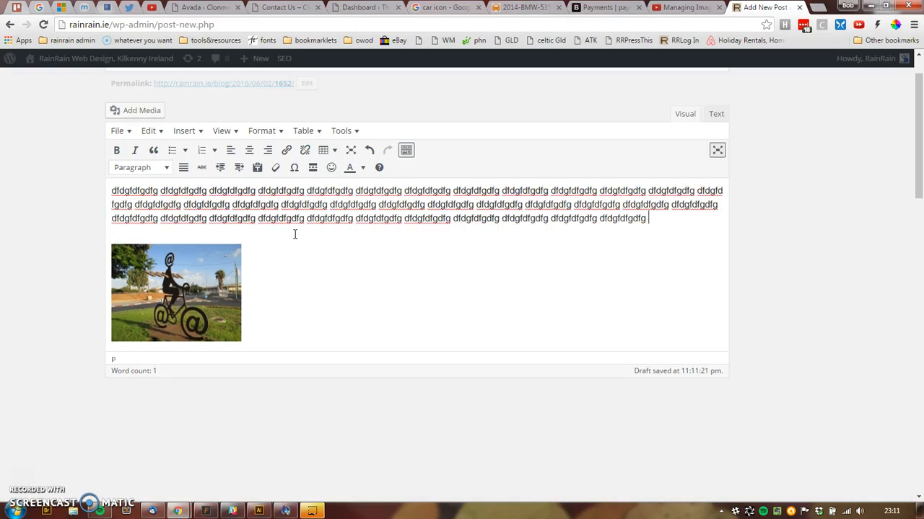
pyautogui.hotkey('shift', 'Up')
pyautogui.hotkey('shift', 'Up')
pyautogui.hotkey('shift', 'Up')
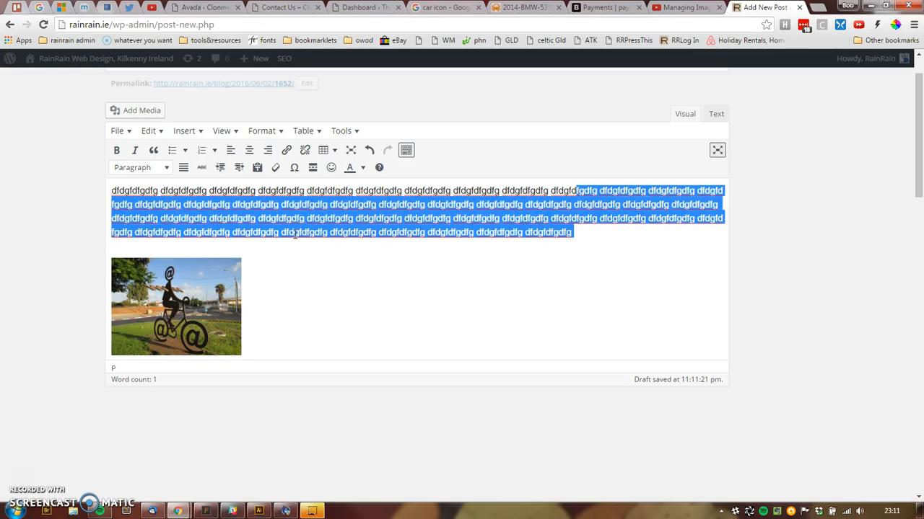
pyautogui.hotkey('shift', 'Up')
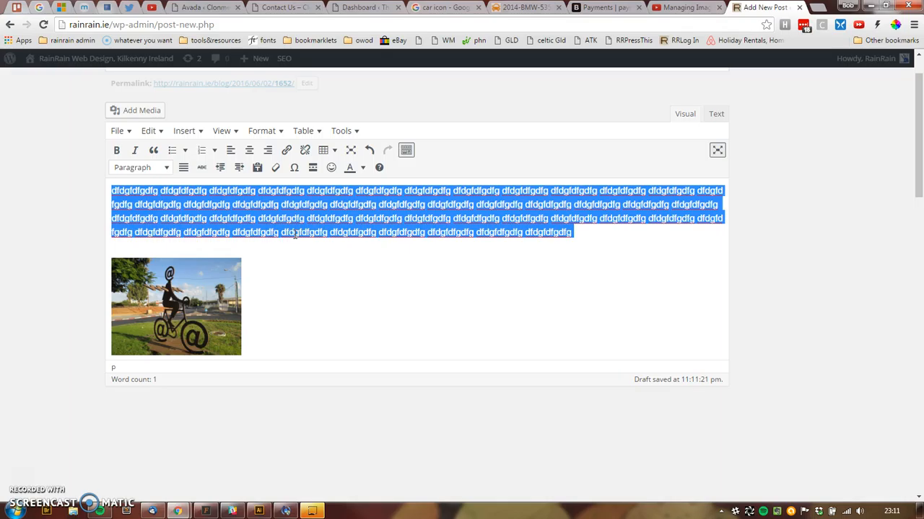
pyautogui.press('Right')
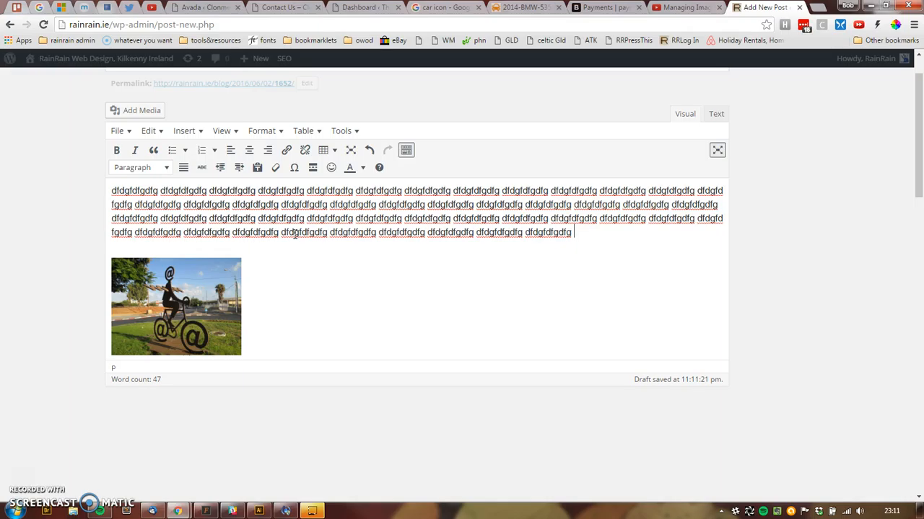
pyautogui.press('Return')
pyautogui.write('dfdgfdfgdfg dfdgfdfgdfg dfdgfdfgdfg dfdgfdfgdfg dfdgfdfgdfg dfdgfdfgdfg dfdgfdfgdfg dfdgfdfgdfg dfdgfdfgdfg dfdgfdfgdfg dfdgfdfgdfg dfdgfdfgdfg dfdgfdfgdfg dfdgfdfgdfg dfdgfdfgdfg dfdgfdfgdfg dfdgfdfgdfg dfdgfdfgdfg dfdgfdfgdfg dfdgfdfgdfg dfdgfdfgdfg dfdgfdfgdfg dfdgfdfgdfg dfdgfdfgdfg dfdgfdfgdfg dfdgfdfgdfg dfdgfdfgdfg dfdgfdfgdfg dfdgfdfgdfg dfdgfdfgdfg dfdgfdfgdfg dfdgfdfgdfg dfdgfdfgdfg dfdgfdfgdfg dfdgfdfgdfg dfdgfdfgdfg dfdgfdfgdfg dfdgfdfgdfg dfdgfdfgdfg dfdgfdfgdfg dfdgfdfgdfg dfdgfdfgdfg dfdgfdfgdfg dfdgfdfgdfg dfdgfdfgdfg dfdgfdfgdfg dfdgfdfgdfg')
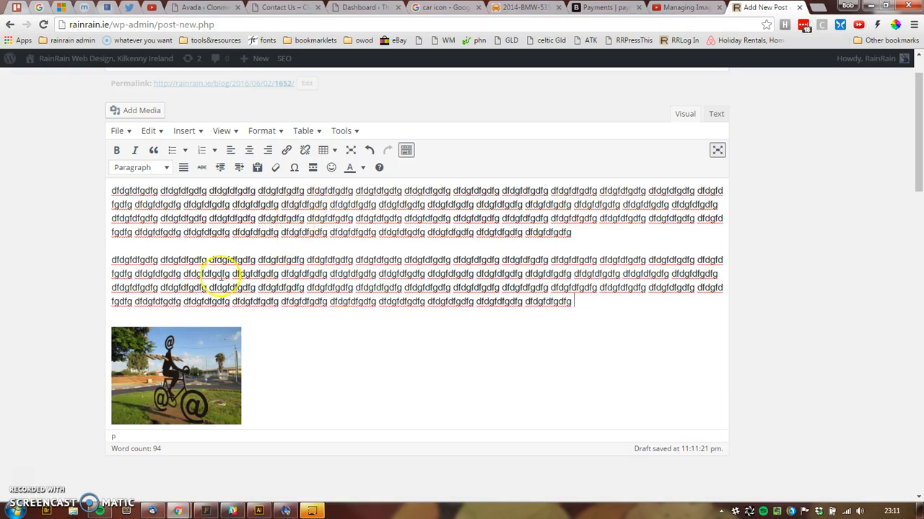
# - Drag the bicycle image up so it sits between the two filler paragraphs
pyautogui.click(173, 356)
pyautogui.moveTo(173, 373); pyautogui.dragTo(166, 217)
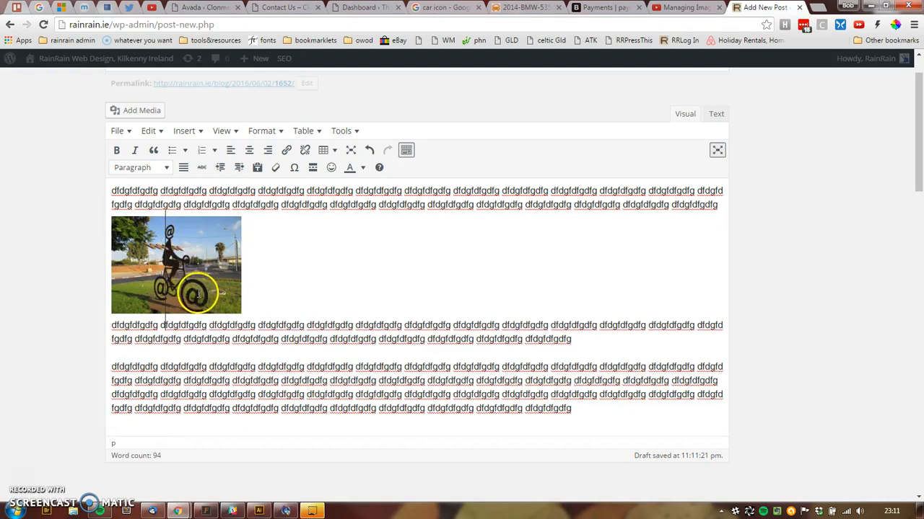
pyautogui.moveTo(195, 292); pyautogui.dragTo(148, 193)
pyautogui.moveTo(144, 225); pyautogui.dragTo(655, 303)
pyautogui.moveTo(148, 235); pyautogui.dragTo(582, 367)
pyautogui.click(320, 331)
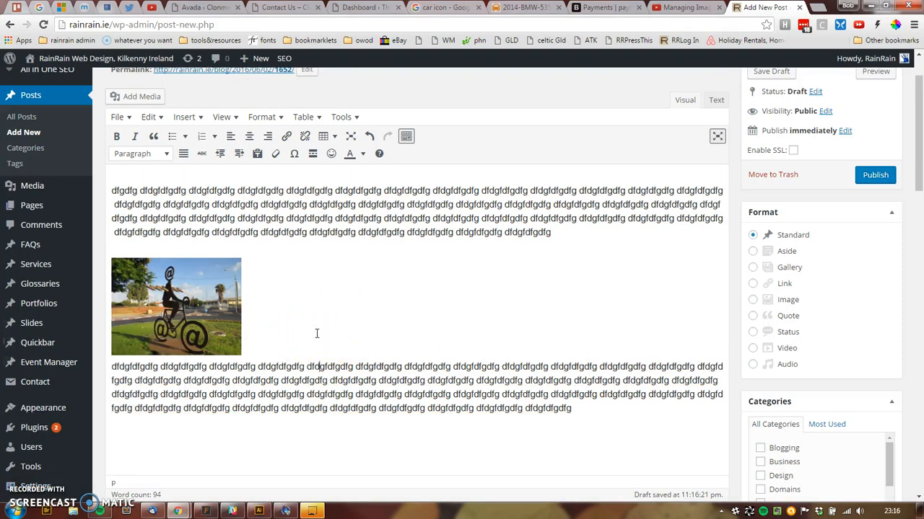
# - Clear the post body and paste the 47-word filler text from clipboard history
pyautogui.hotkey('ctrl', 'a')
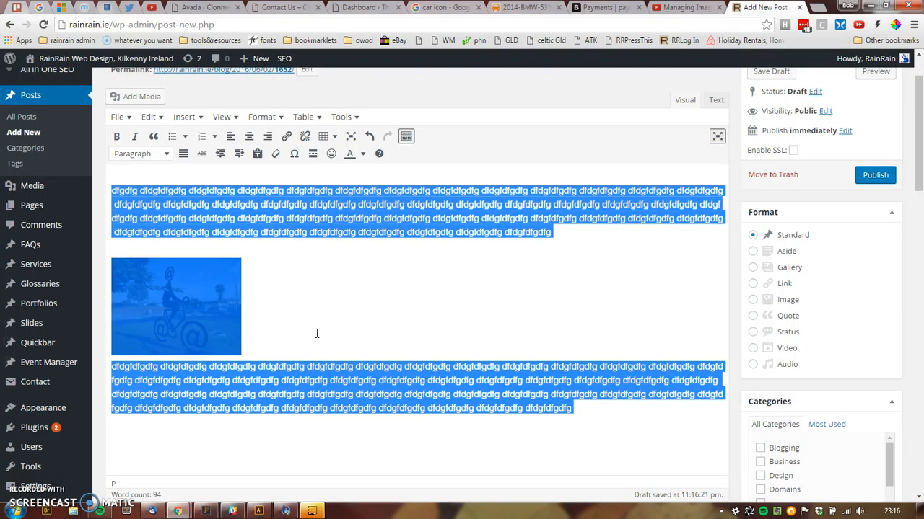
pyautogui.press('Delete')
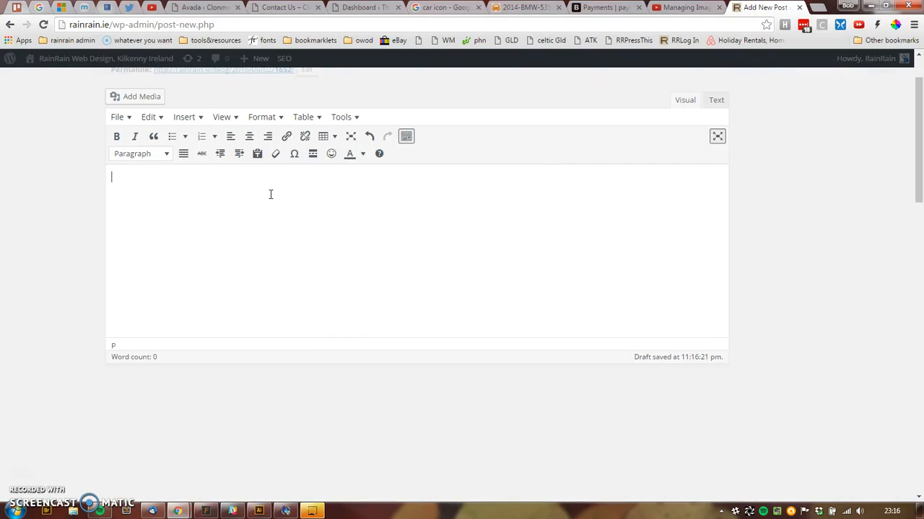
pyautogui.hotkey('ctrl', '`')
pyautogui.press('2')
# - Copy the filler text and paste it again as a second paragraph
pyautogui.hotkey('shift', 'Up')
pyautogui.hotkey('shift', 'Up')
pyautogui.hotkey('shift', 'Up')
pyautogui.hotkey('shift', 'Up')
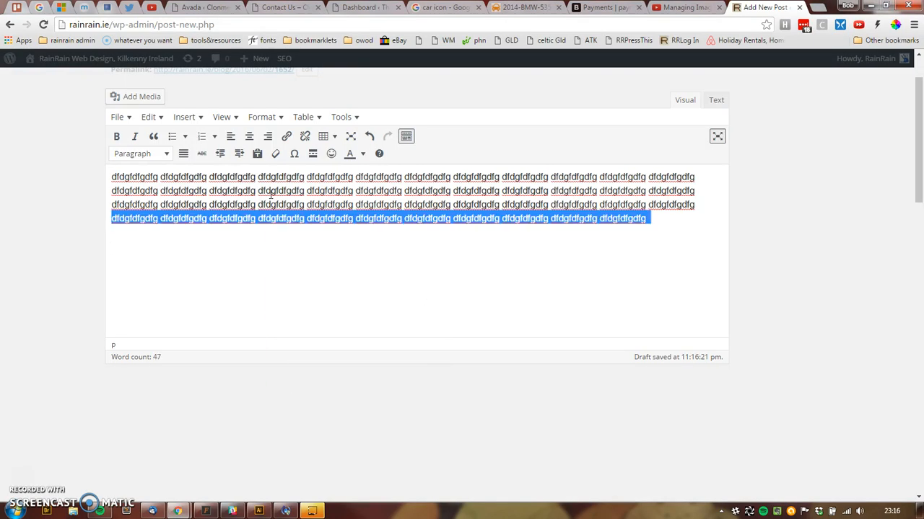
pyautogui.hotkey('ctrl', 'c')
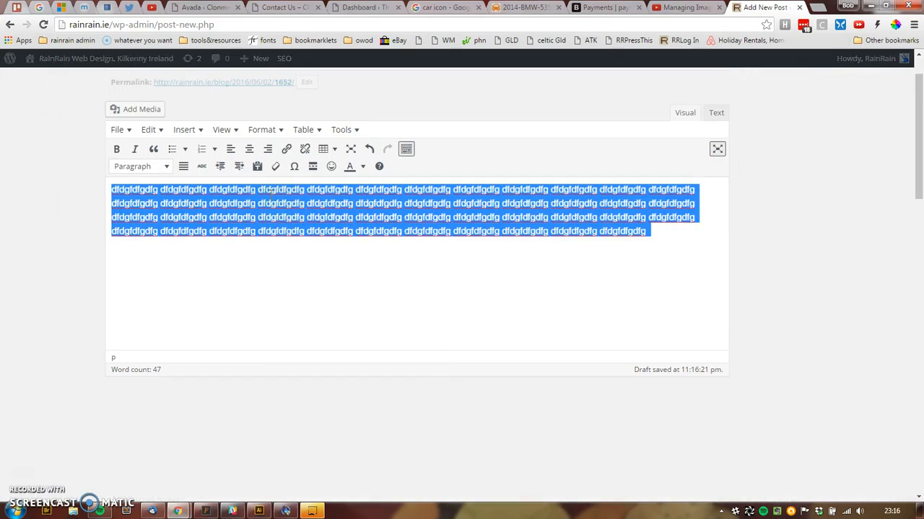
pyautogui.press('Right')
pyautogui.press('Return')
pyautogui.hotkey('ctrl', 'v')
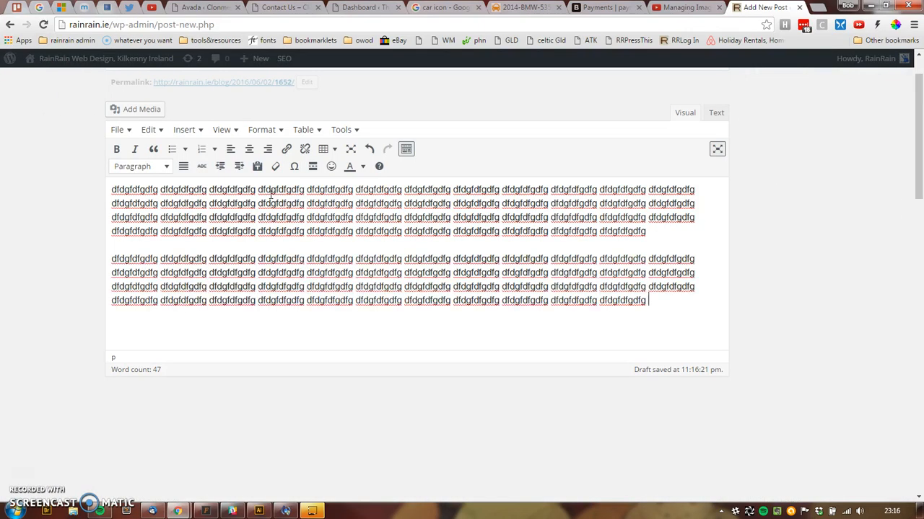
# - Insert the bicycle sculpture photo from the media library at the post's start, aligned right
pyautogui.click(705, 189)
pyautogui.click(112, 190)
pyautogui.click(128, 109)
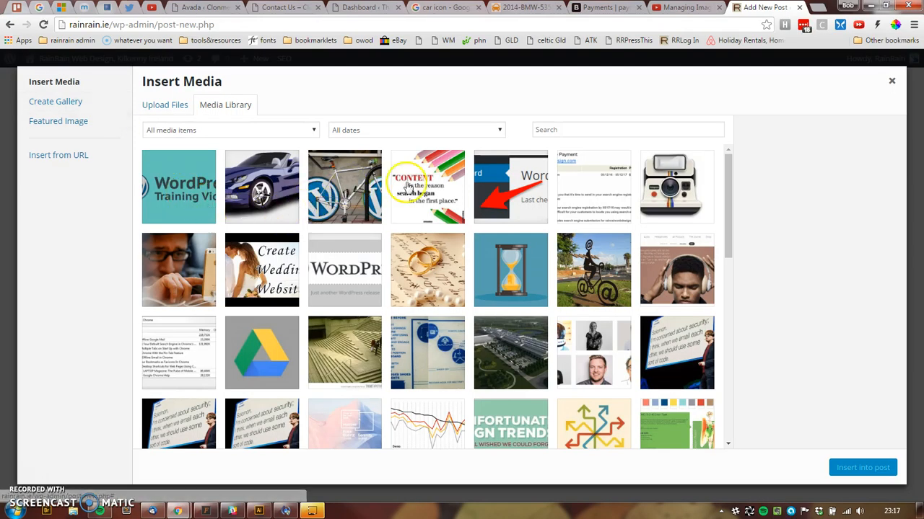
pyautogui.click(602, 284)
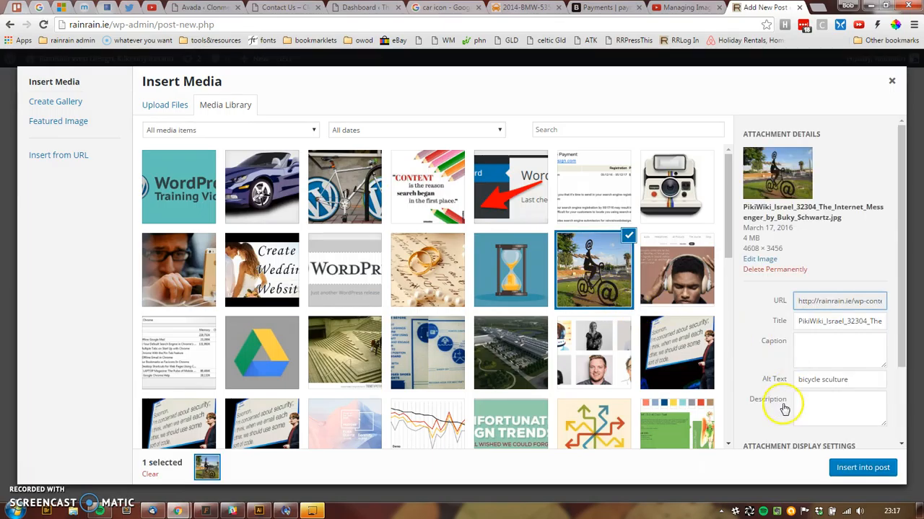
pyautogui.scroll(-2, 902, 329)
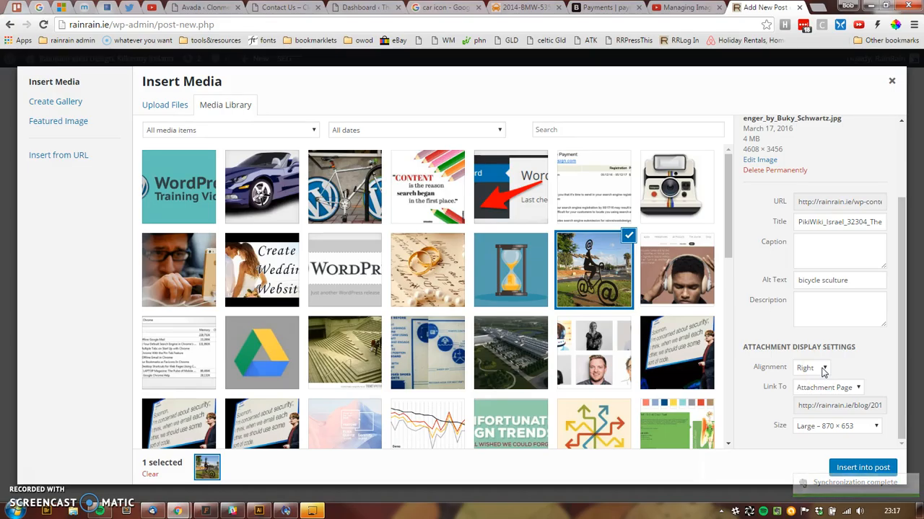
pyautogui.click(851, 468)
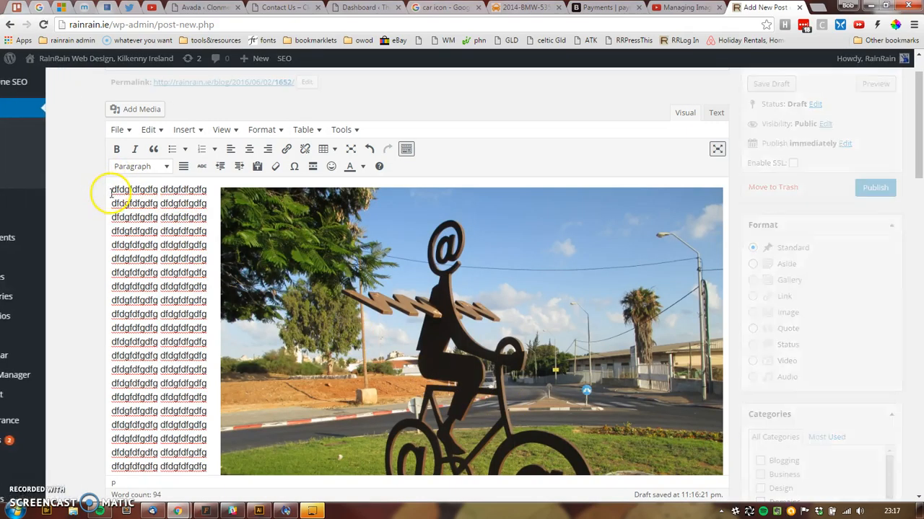
# - Drag the right-aligned bicycle image's corner inward to make it small
pyautogui.click(451, 327)
pyautogui.moveTo(220, 188); pyautogui.dragTo(510, 344)
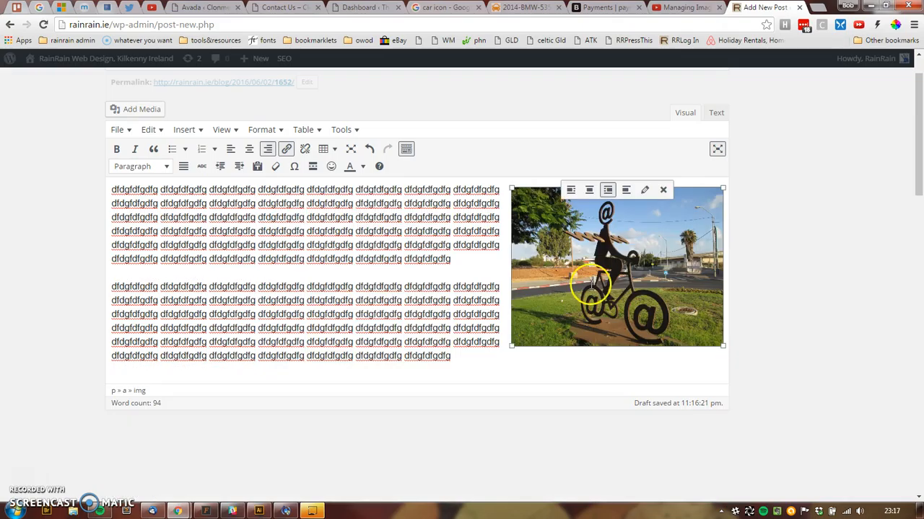
pyautogui.moveTo(511, 189); pyautogui.dragTo(596, 225)
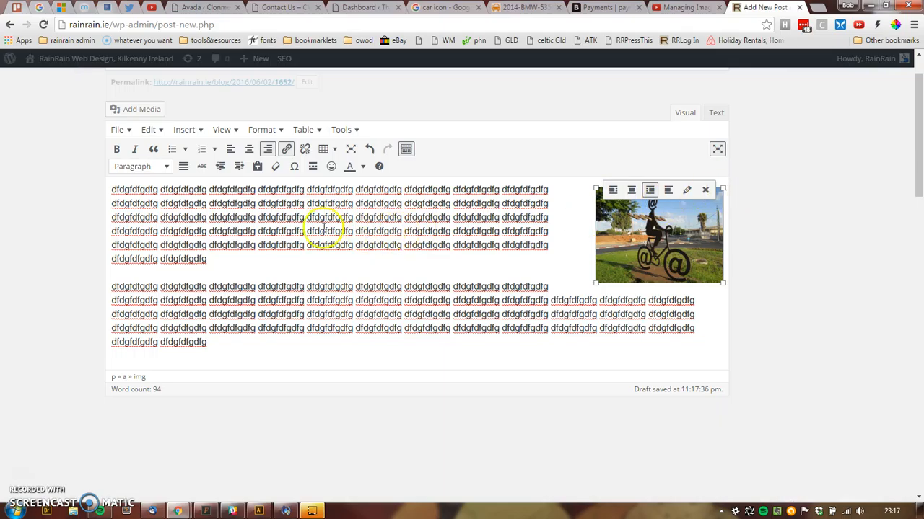
# - Drag the bicycle image to the start of the first paragraph's first line
pyautogui.click(189, 205)
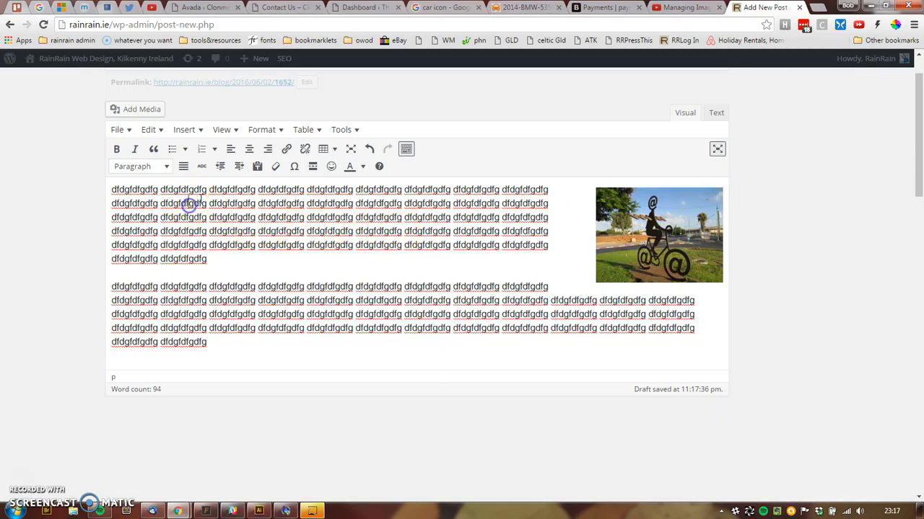
pyautogui.click(196, 205)
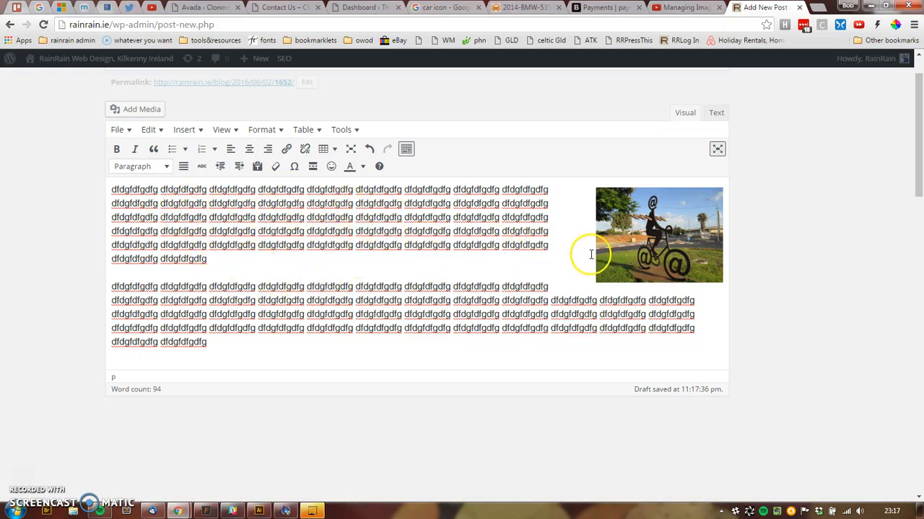
pyautogui.moveTo(686, 216); pyautogui.dragTo(201, 204)
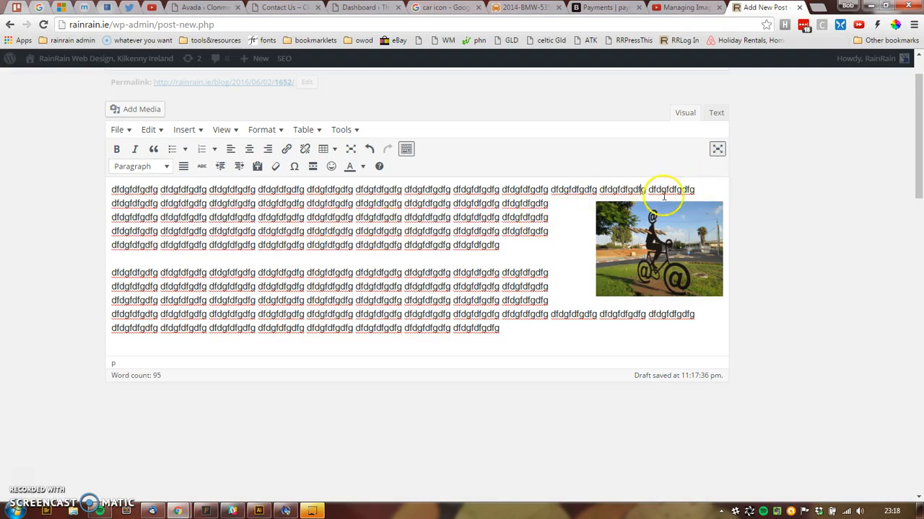
pyautogui.moveTo(674, 227); pyautogui.dragTo(113, 191)
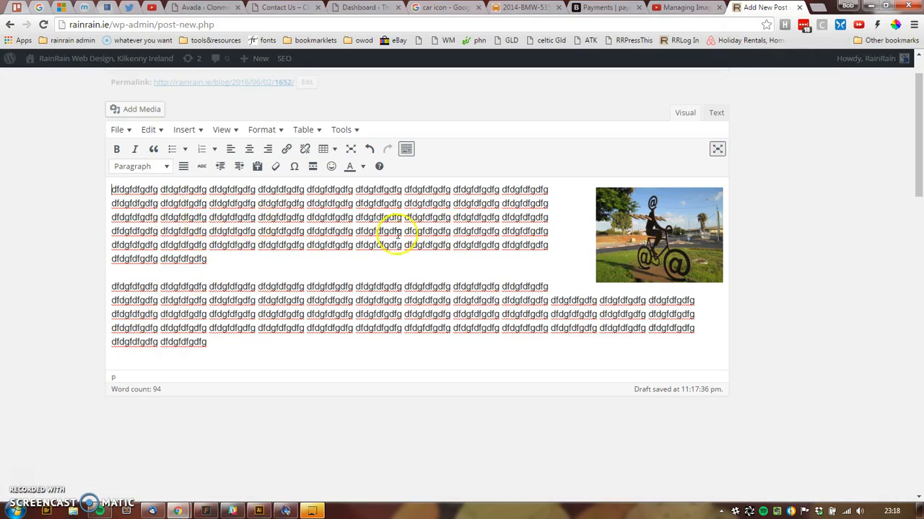
# - Open the image's details, showing its 220 × 165 custom size, and choose Right alignment
pyautogui.click(710, 241)
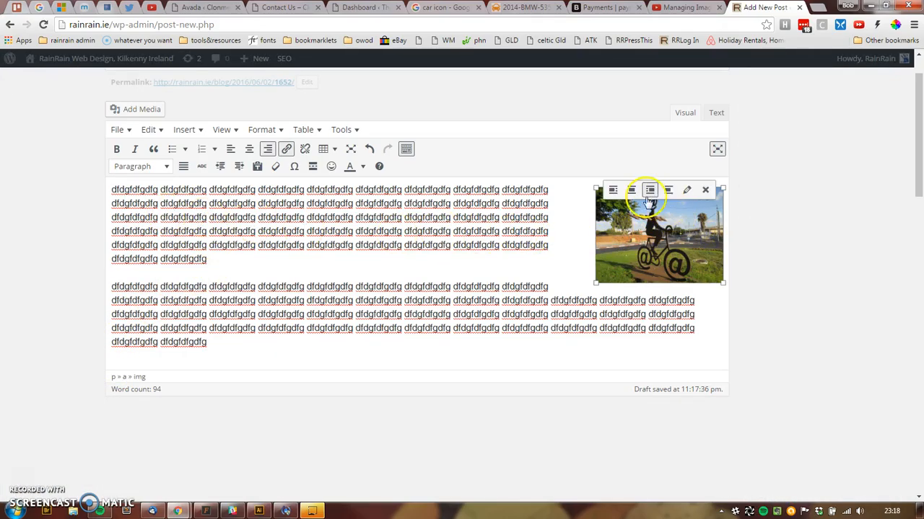
pyautogui.click(684, 193)
pyautogui.click(273, 208)
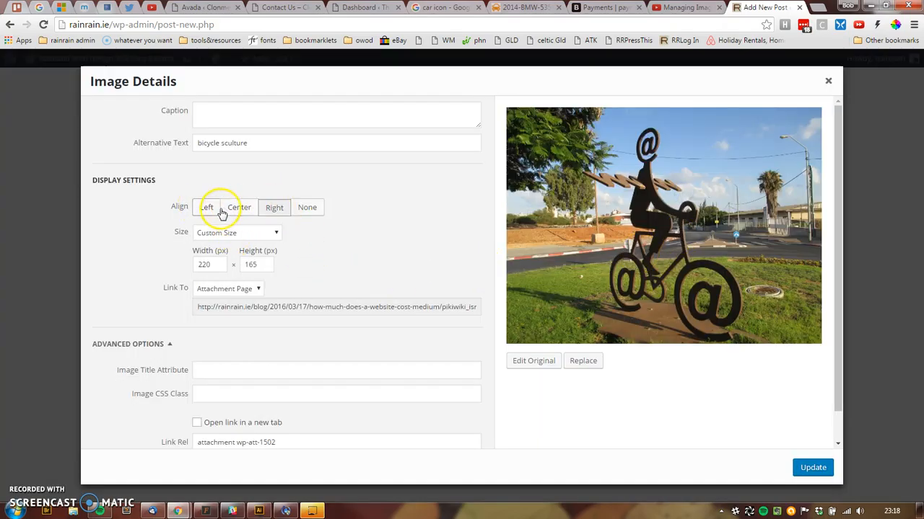
# - Try left, centre and no alignment, moving the image into the second paragraph and shrinking it
pyautogui.click(829, 84)
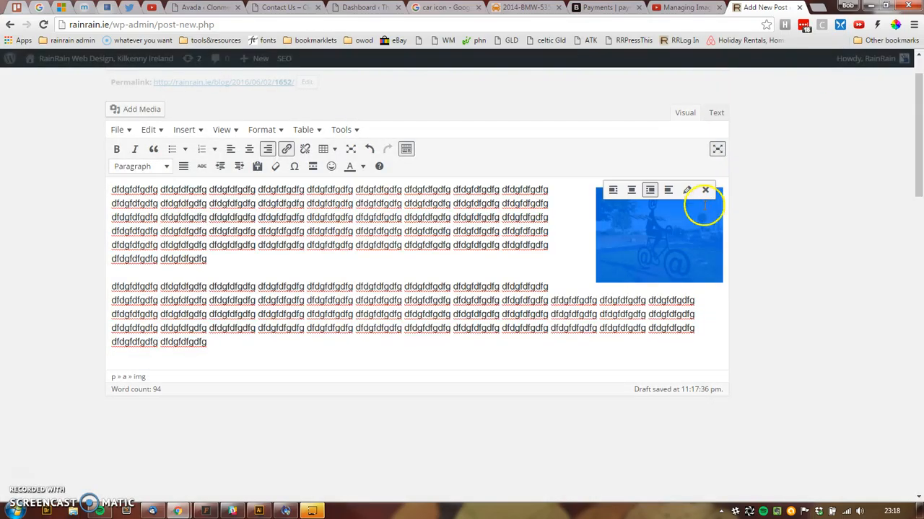
pyautogui.click(613, 190)
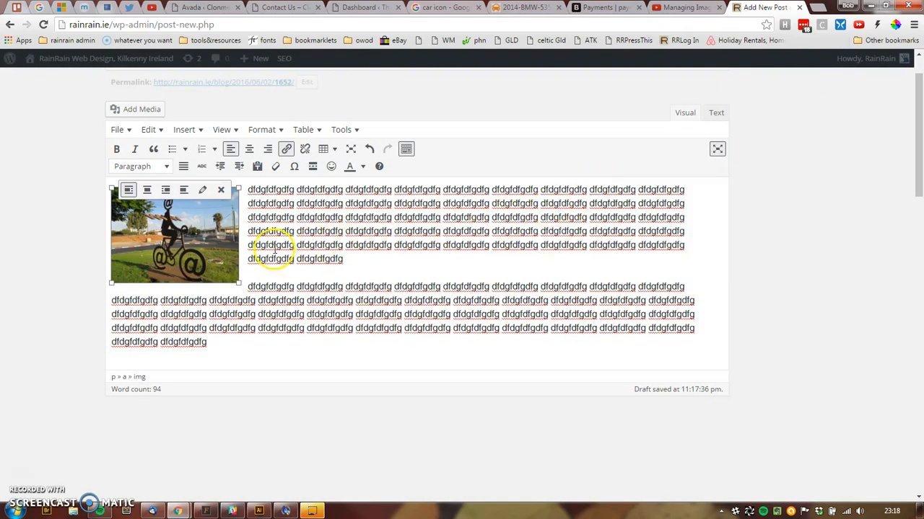
pyautogui.click(147, 189)
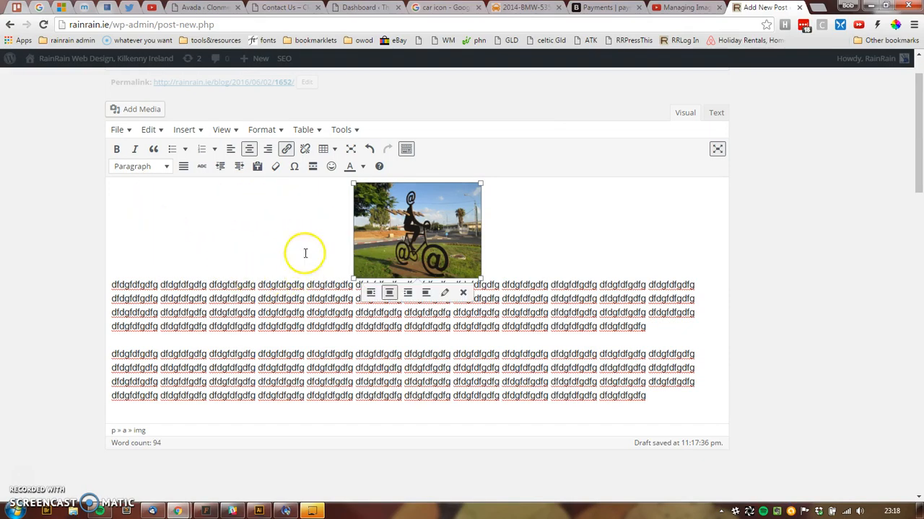
pyautogui.moveTo(428, 220); pyautogui.dragTo(424, 334)
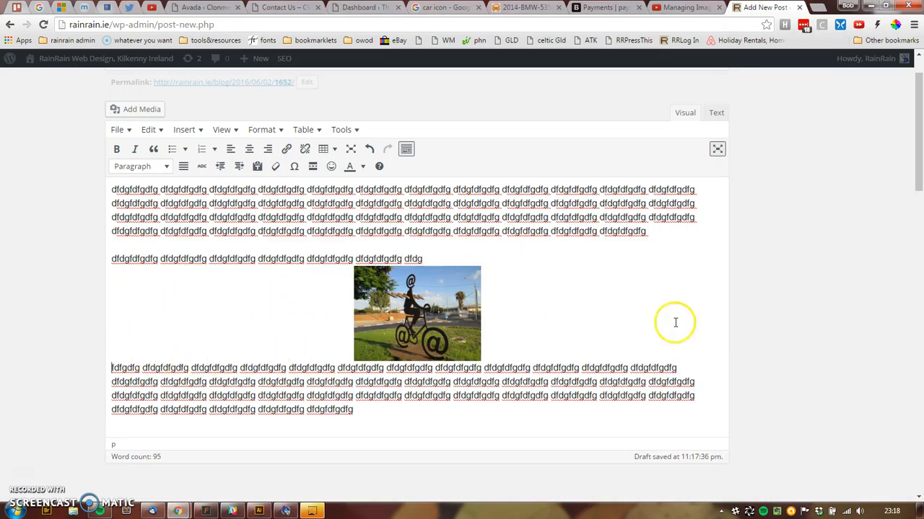
pyautogui.click(425, 306)
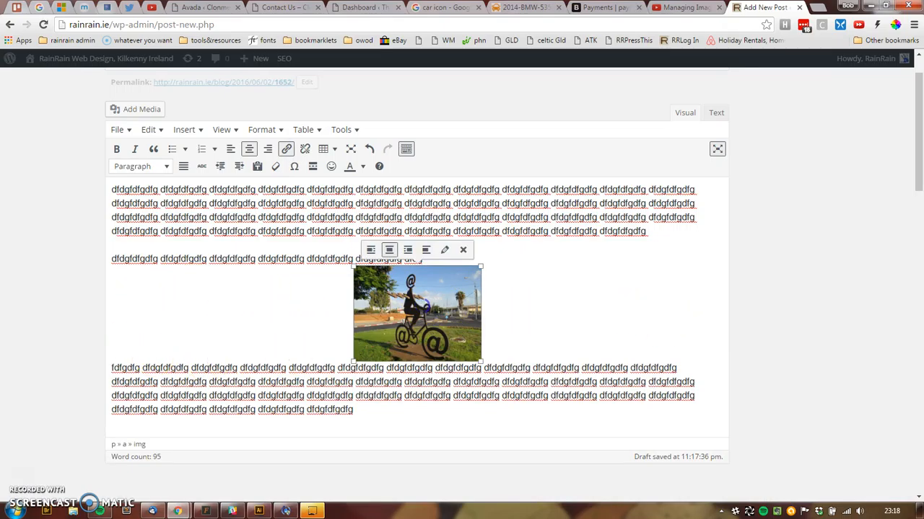
pyautogui.click(426, 249)
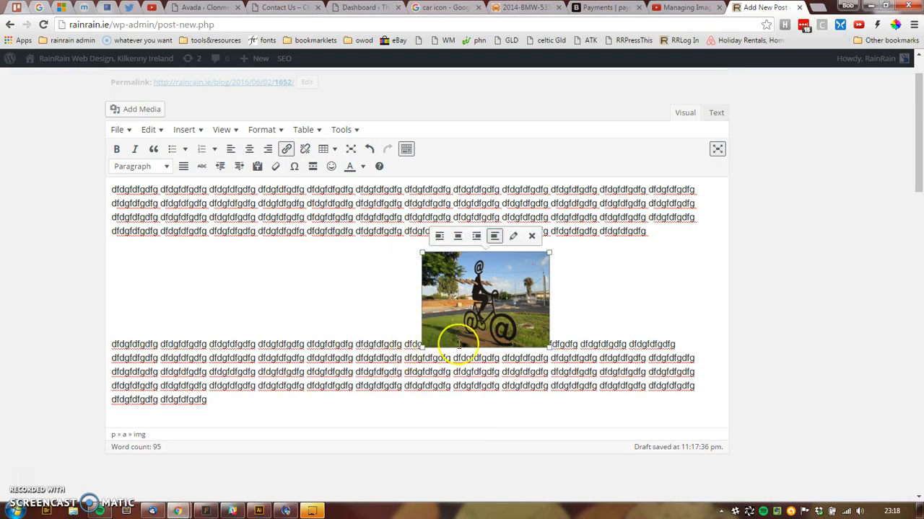
pyautogui.moveTo(550, 251); pyautogui.dragTo(438, 343)
pyautogui.click(438, 273)
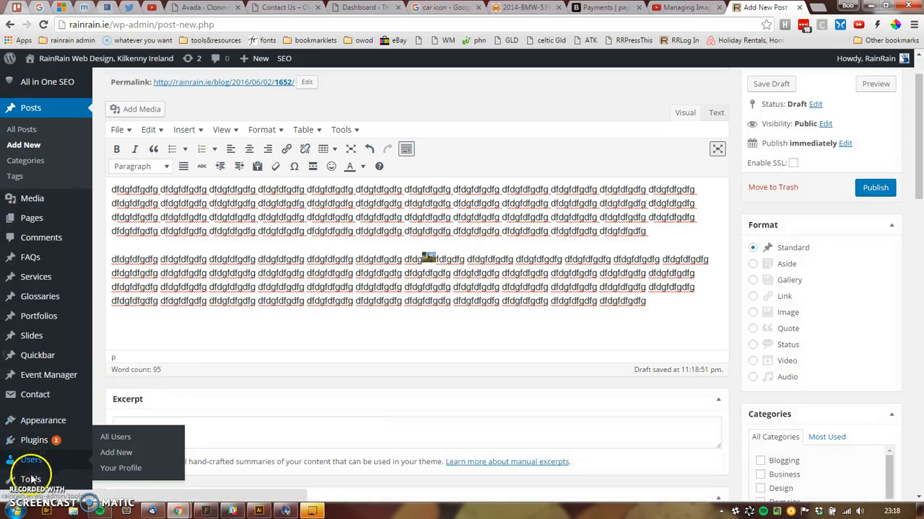
# - Undo four edits until the image is left-aligned beside the text, then open its details
pyautogui.moveTo(26, 482)
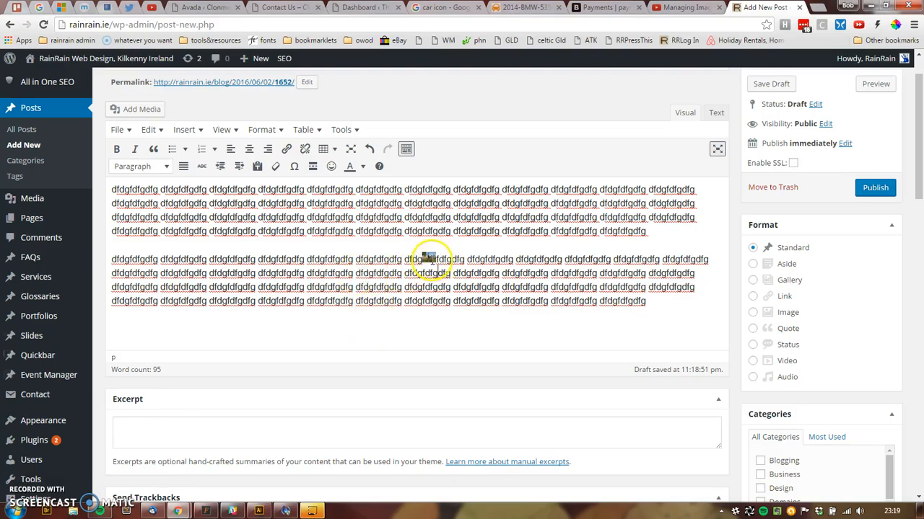
pyautogui.click(429, 259)
pyautogui.click(369, 149)
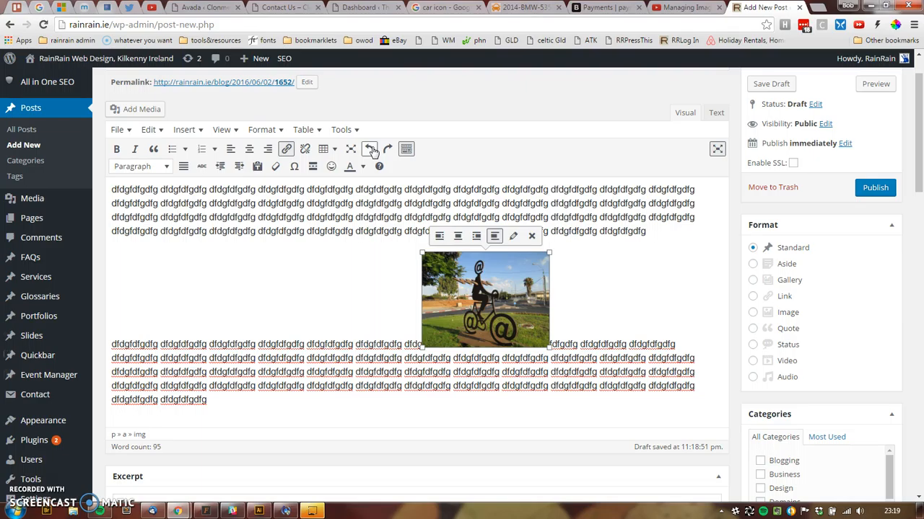
pyautogui.click(370, 149)
pyautogui.click(370, 148)
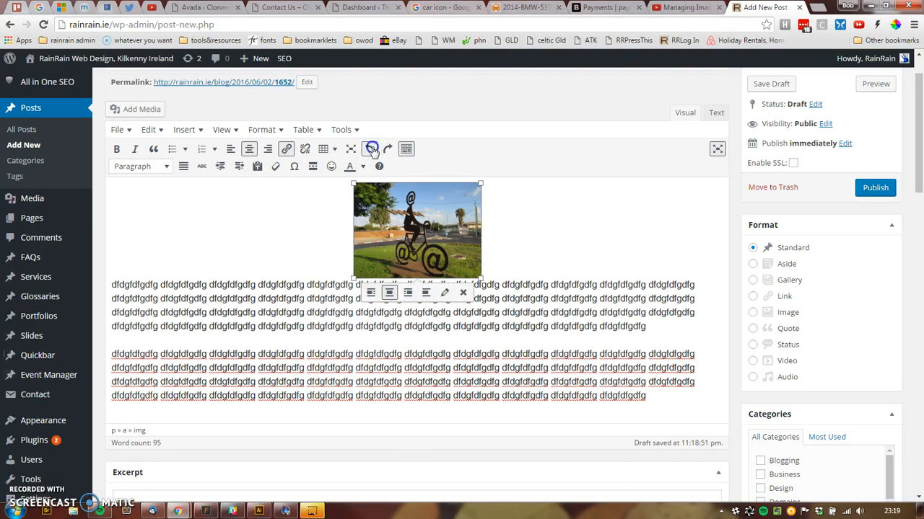
pyautogui.click(369, 149)
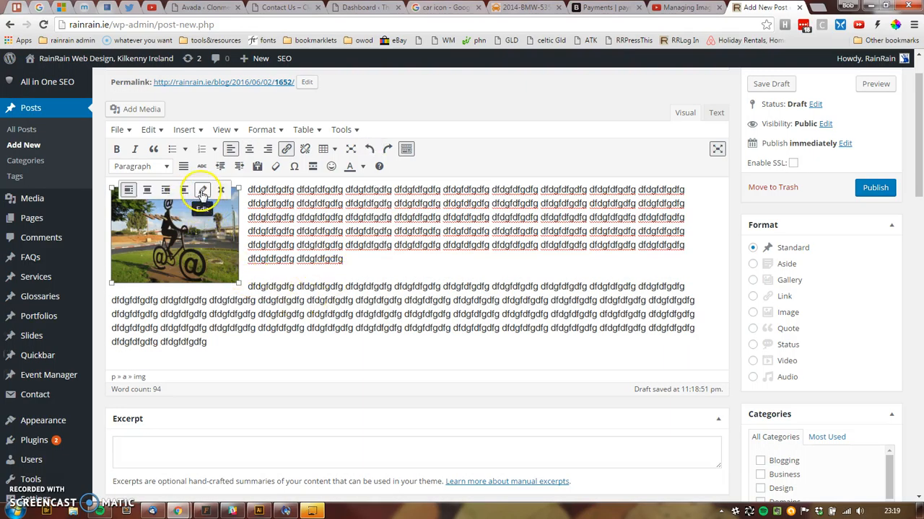
pyautogui.click(202, 190)
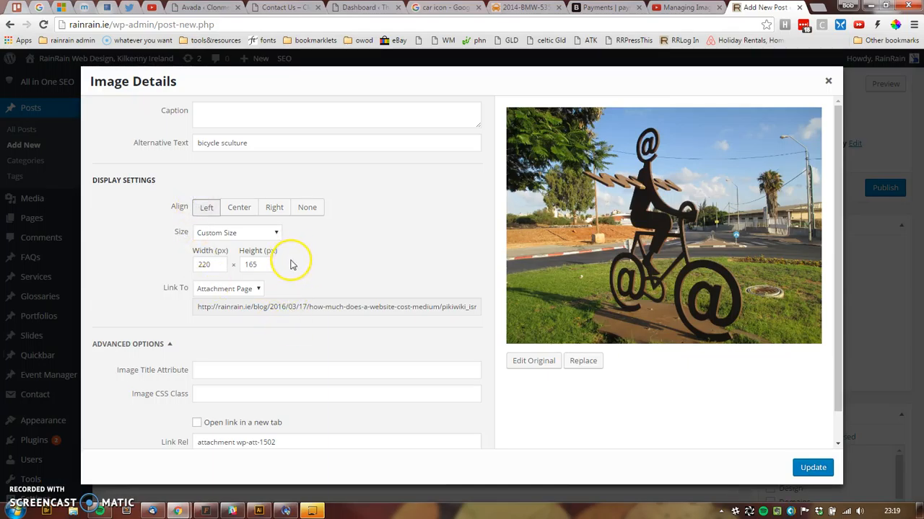
# - Try a Custom URL link for the image and clear its existing link URL
pyautogui.click(233, 290)
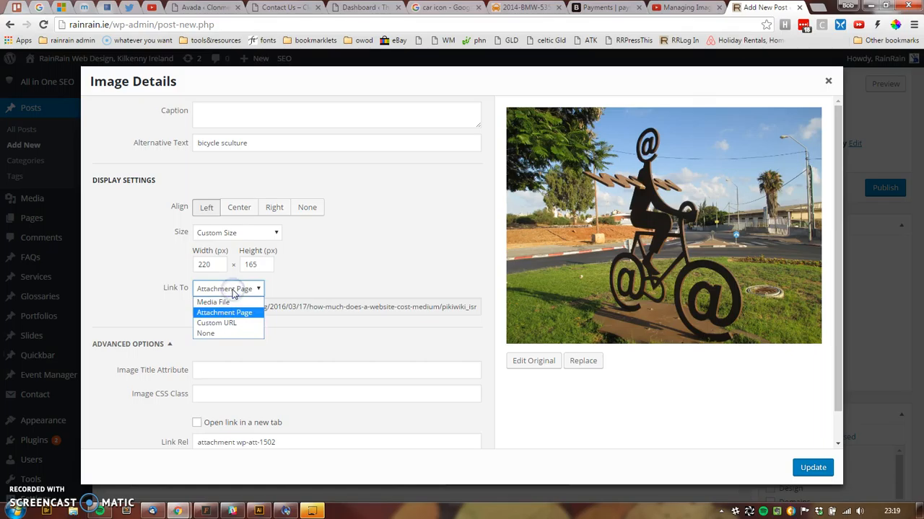
pyautogui.click(231, 335)
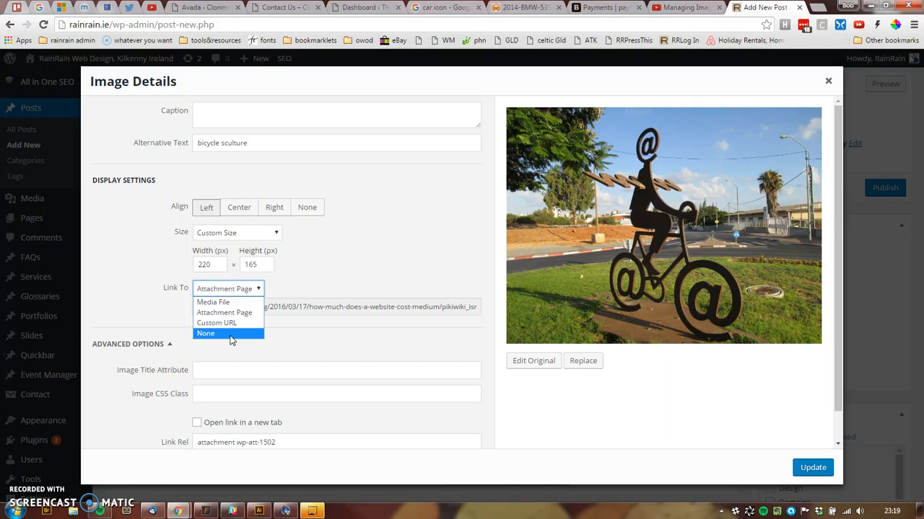
pyautogui.click(230, 323)
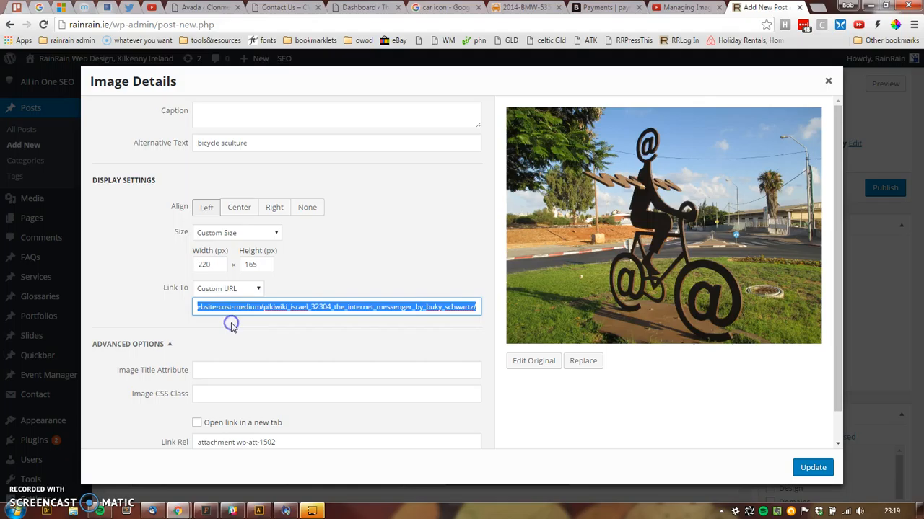
pyautogui.click(237, 309)
pyautogui.tripleClick(261, 310)
pyautogui.press('BackSpace')
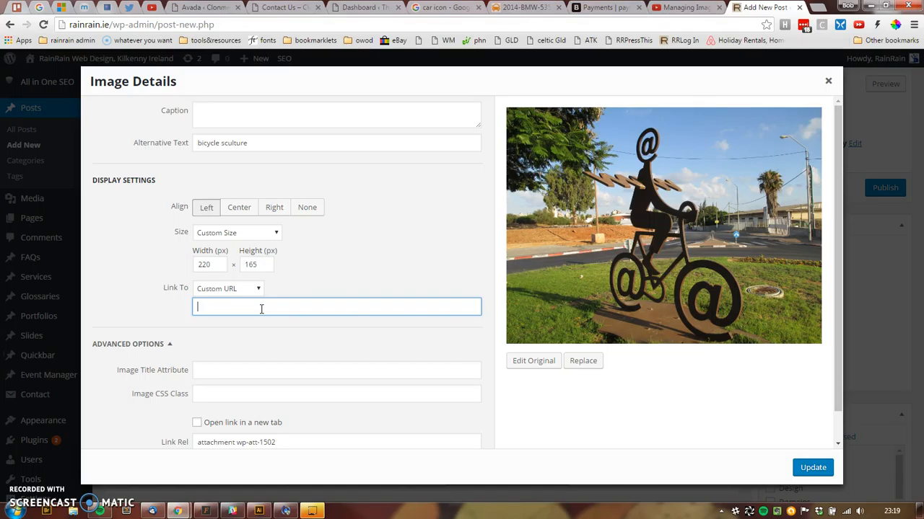
pyautogui.click(264, 308)
# - Link the image to its Attachment Page, apply the image settings, and publish the post
pyautogui.click(253, 292)
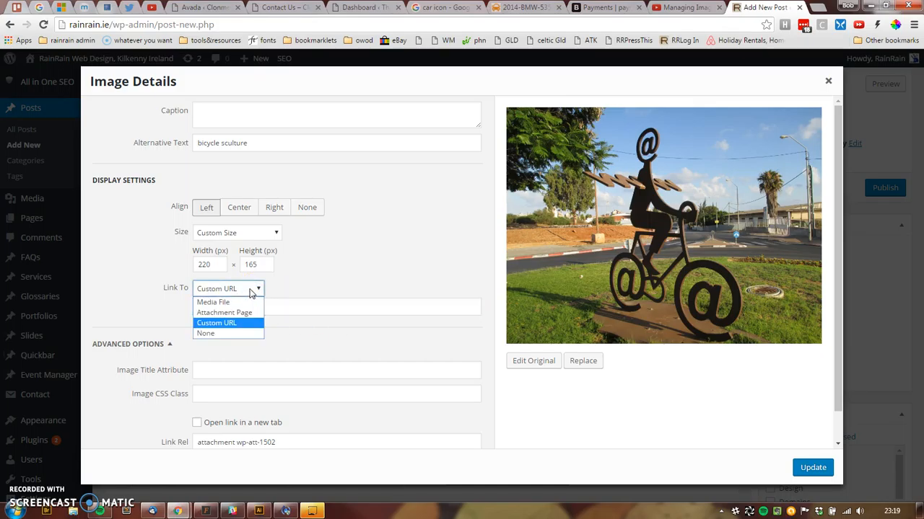
pyautogui.click(219, 304)
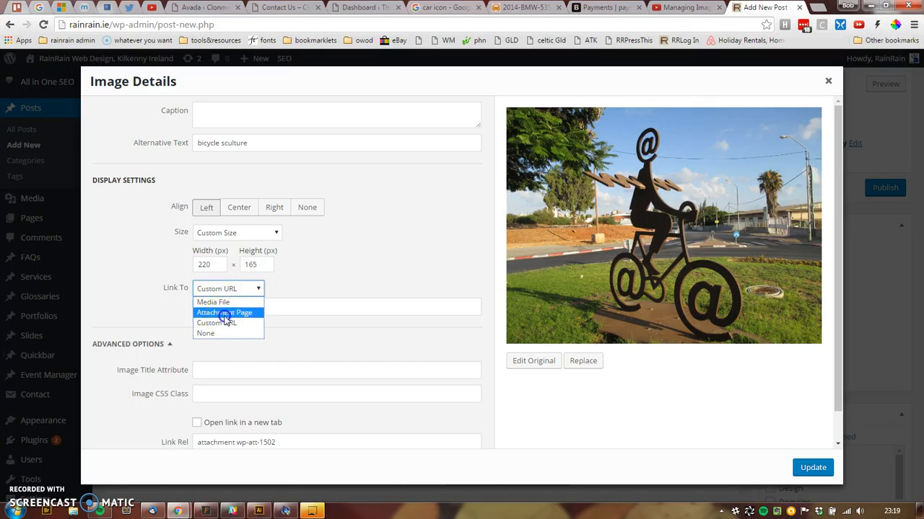
pyautogui.click(225, 313)
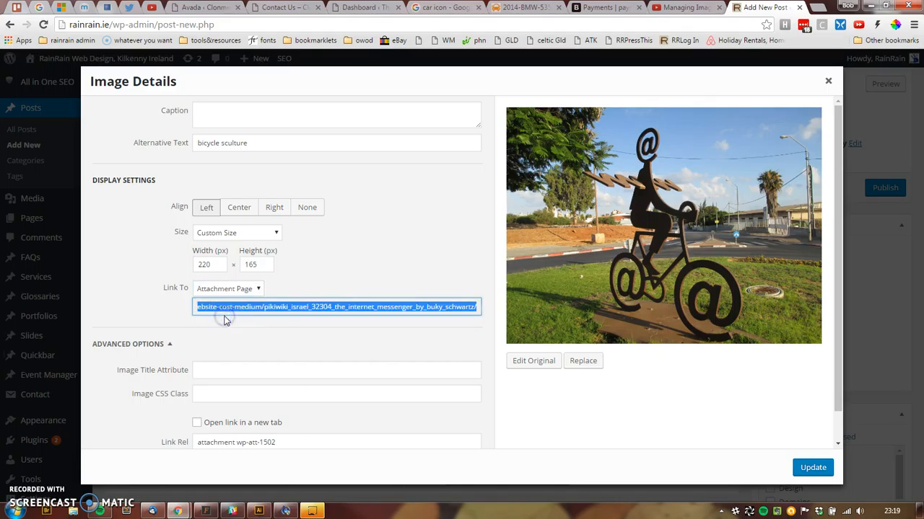
pyautogui.click(812, 467)
pyautogui.click(873, 189)
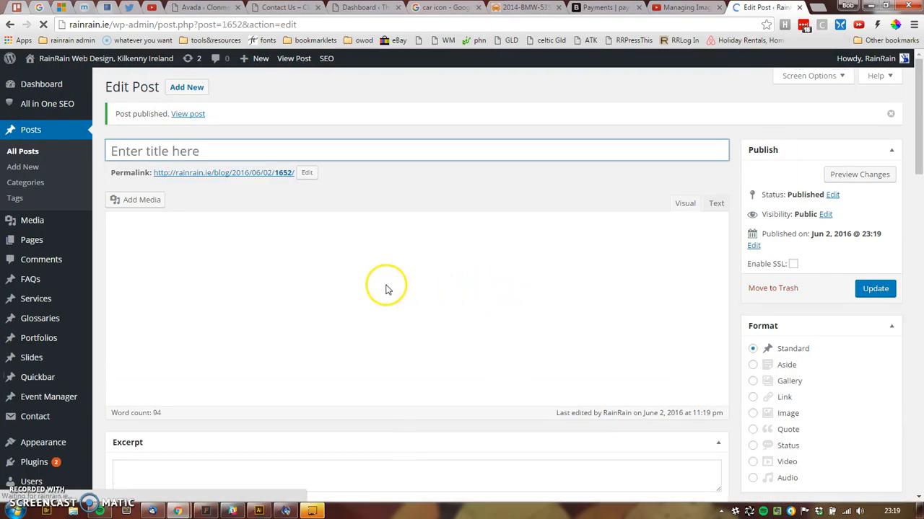
# - View the live post in a new tab, follow its image link, then reselect the image in the editor
pyautogui.keyDown('ctrl'); pyautogui.click(245, 174); pyautogui.keyUp('ctrl')
pyautogui.hotkey('ctrl', 'Tab')
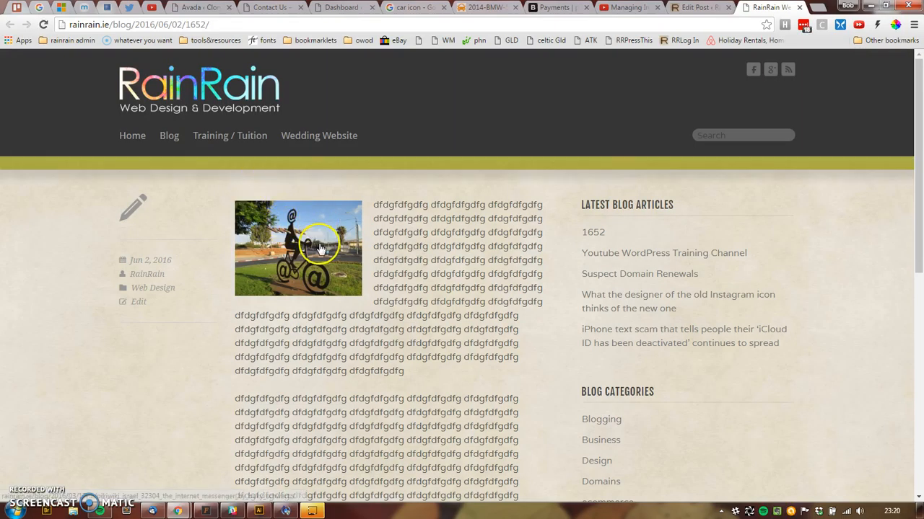
pyautogui.click(319, 245)
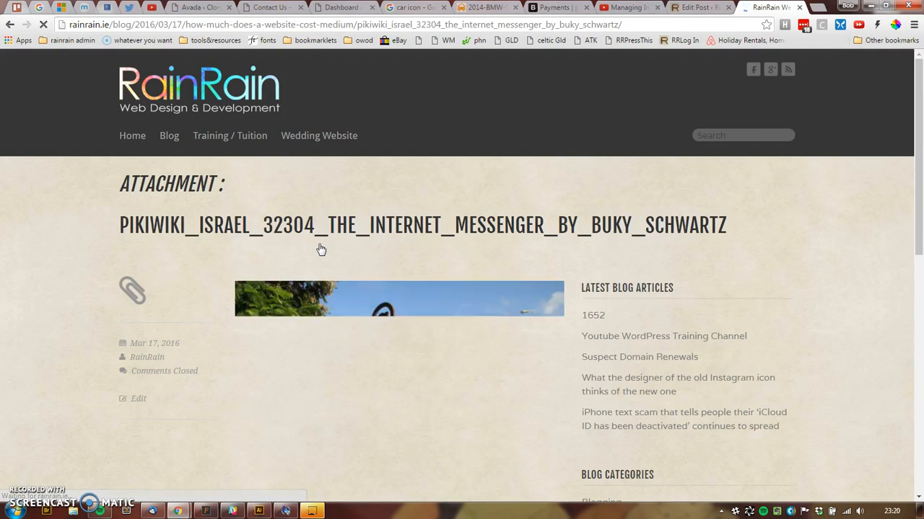
pyautogui.click(697, 8)
pyautogui.click(170, 306)
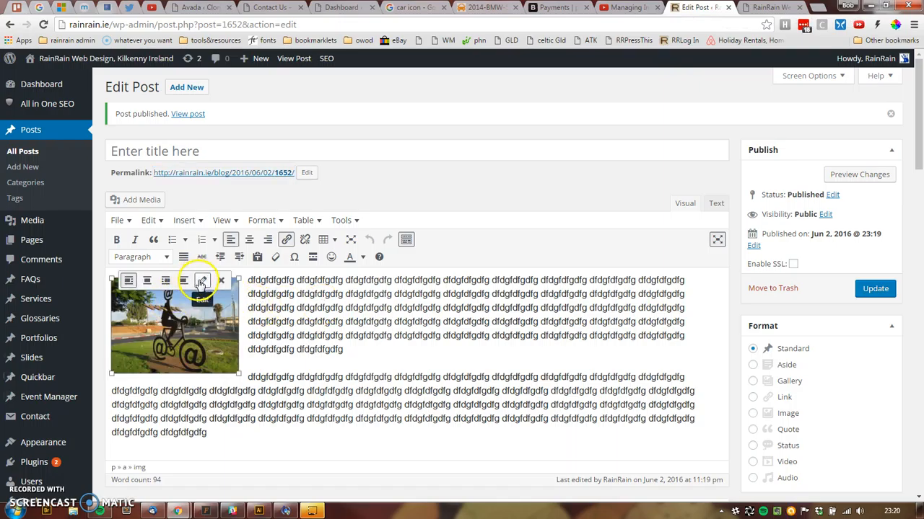
# - Change the bicycle image's Link To from Attachment Page to Media File and apply it
pyautogui.click(203, 279)
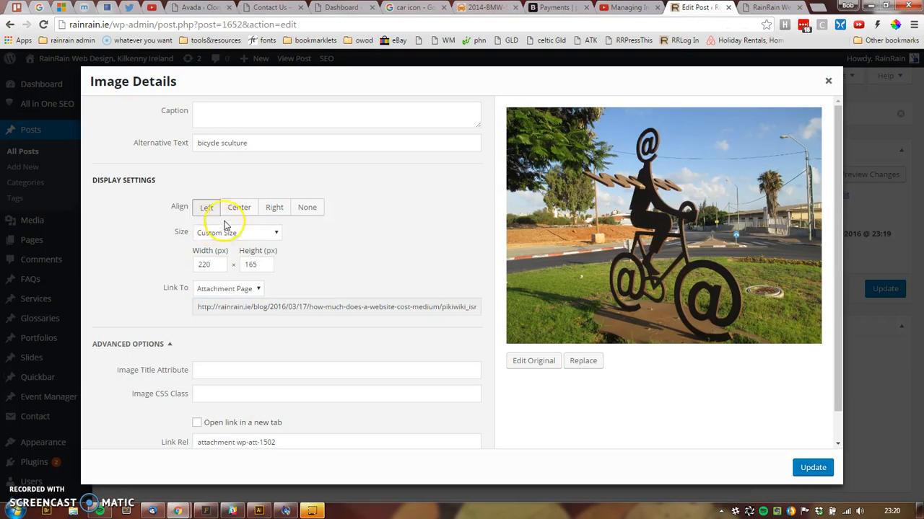
pyautogui.click(218, 288)
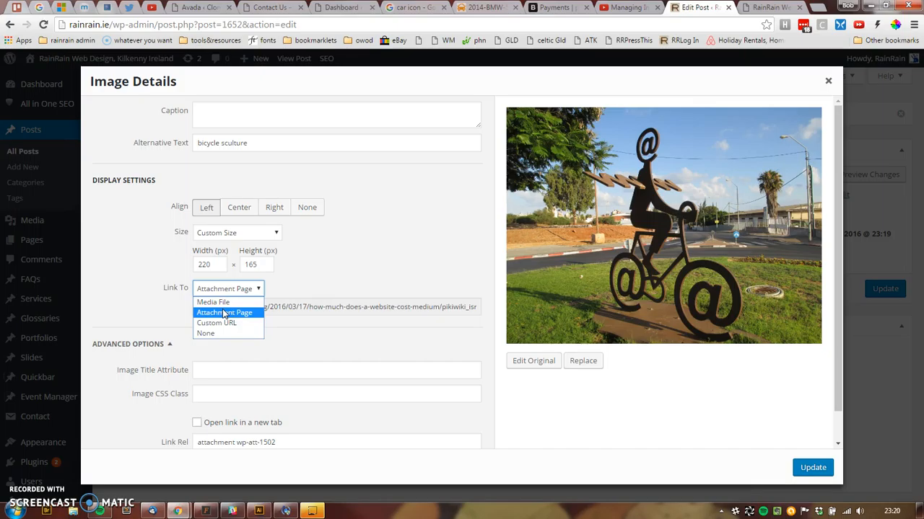
pyautogui.click(218, 304)
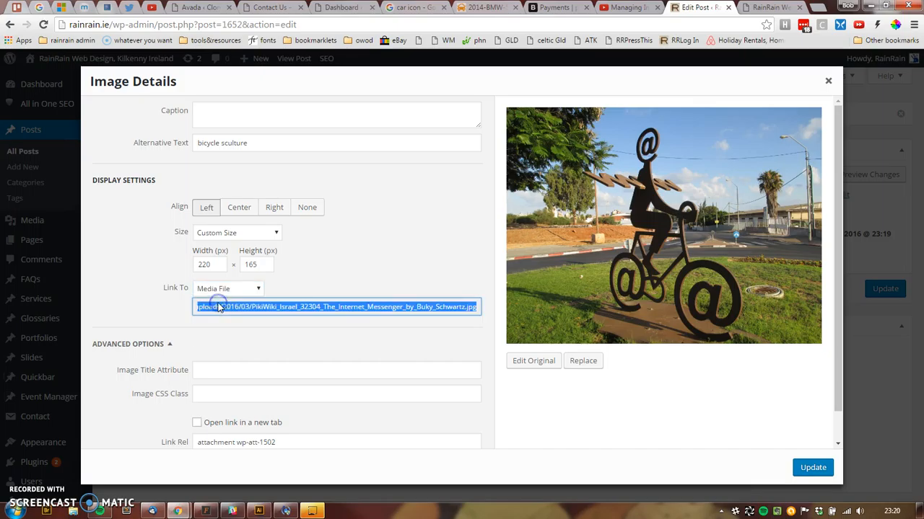
pyautogui.click(801, 467)
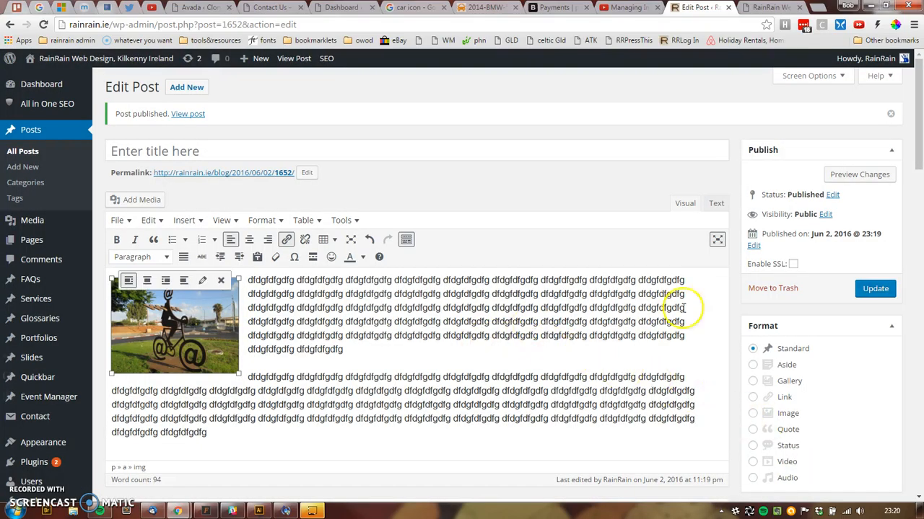
# - Update the published post, then return to and reload the live post page
pyautogui.click(875, 290)
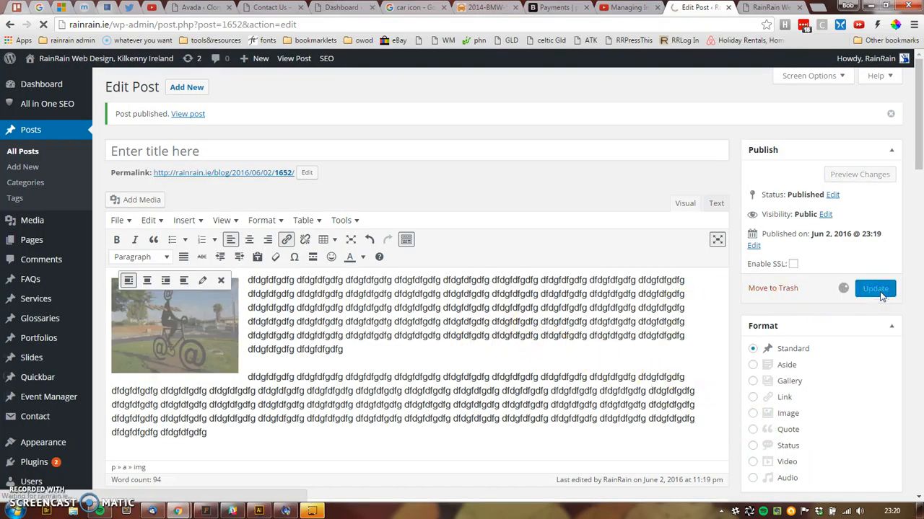
pyautogui.click(755, 9)
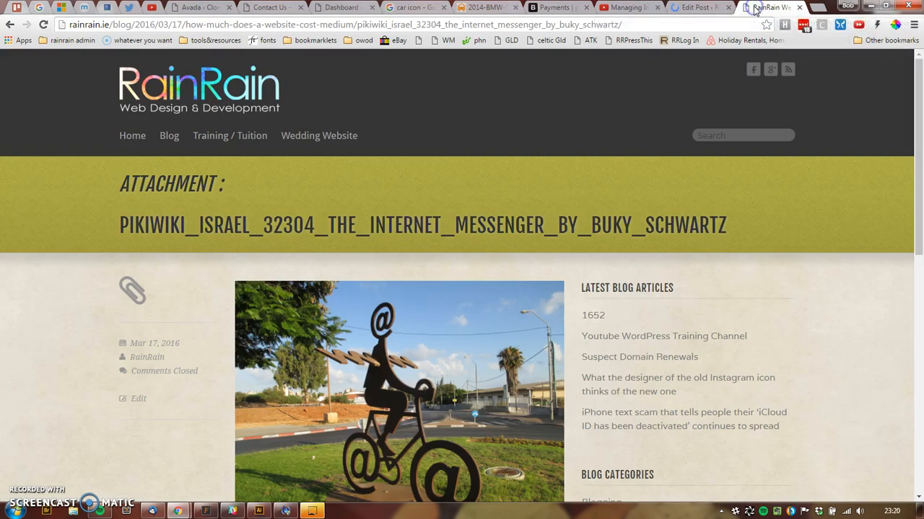
pyautogui.click(10, 25)
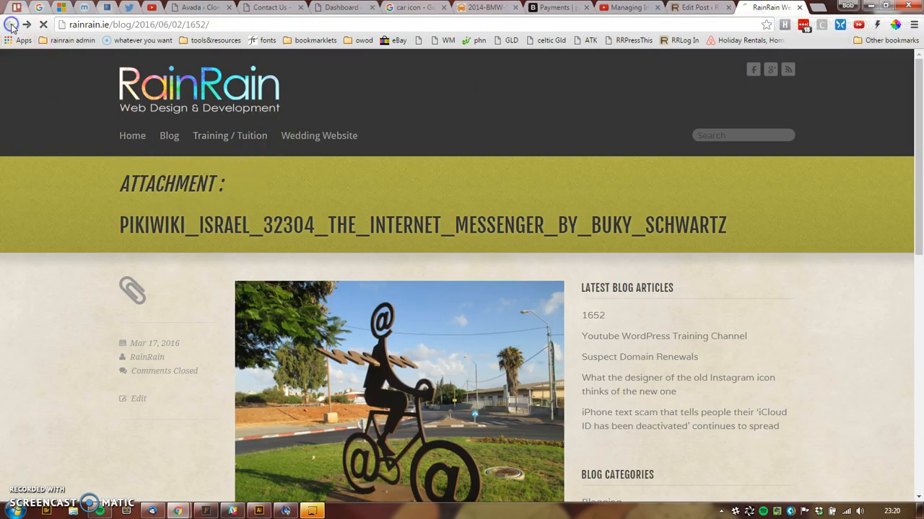
pyautogui.click(44, 25)
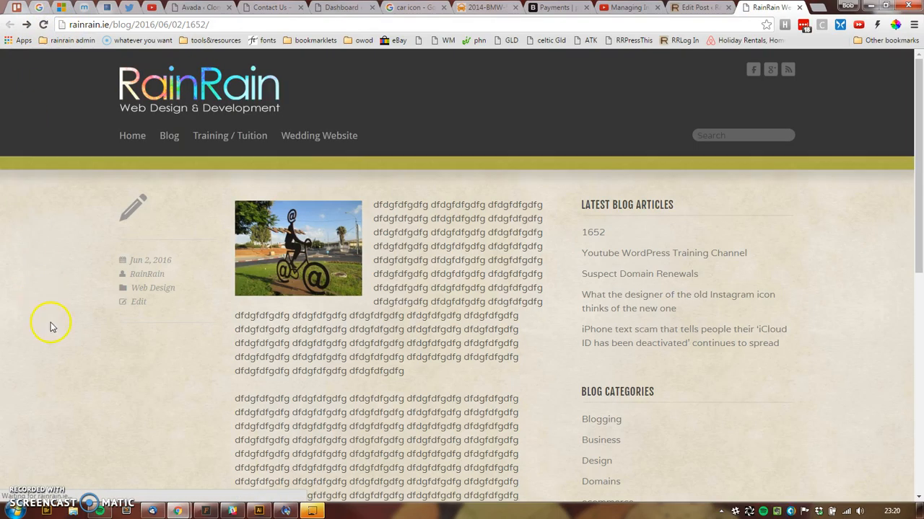
# - Open the post image in its lightbox, then view the full-size JPG in a new tab
pyautogui.click(253, 276)
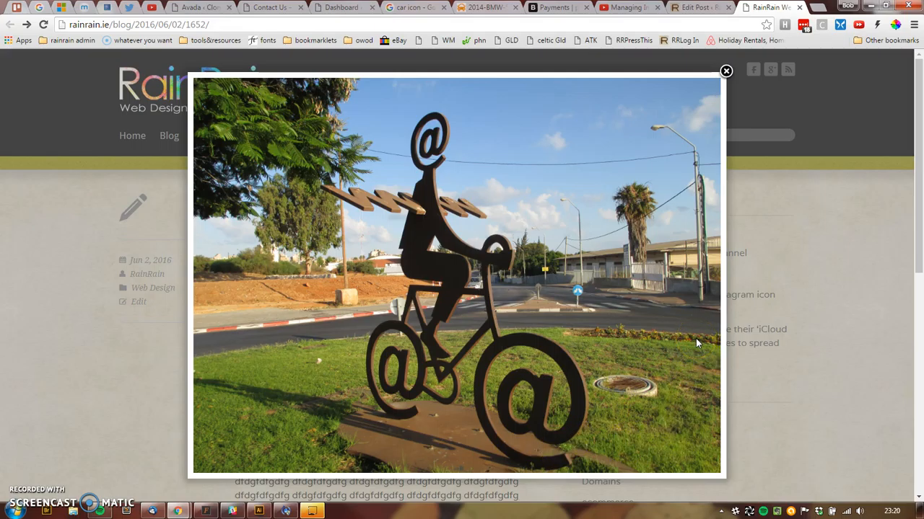
pyautogui.rightClick(543, 174)
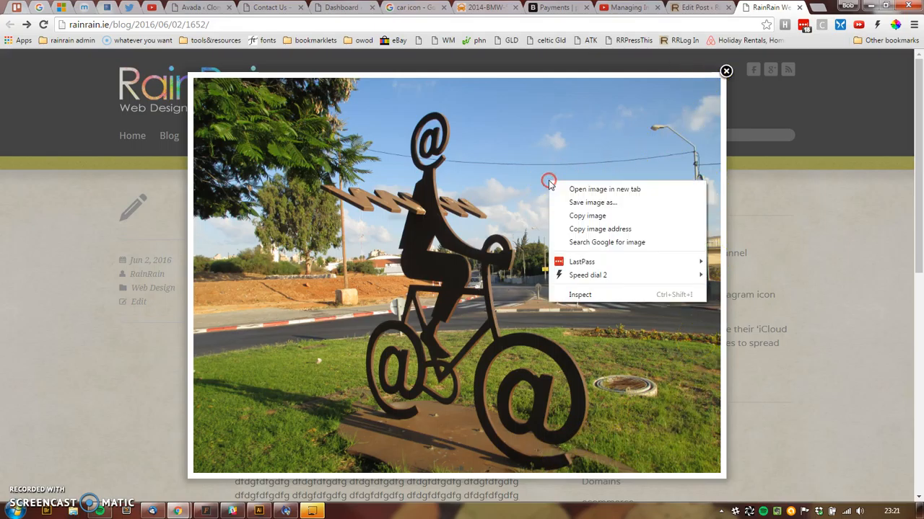
pyautogui.click(573, 182)
pyautogui.click(768, 7)
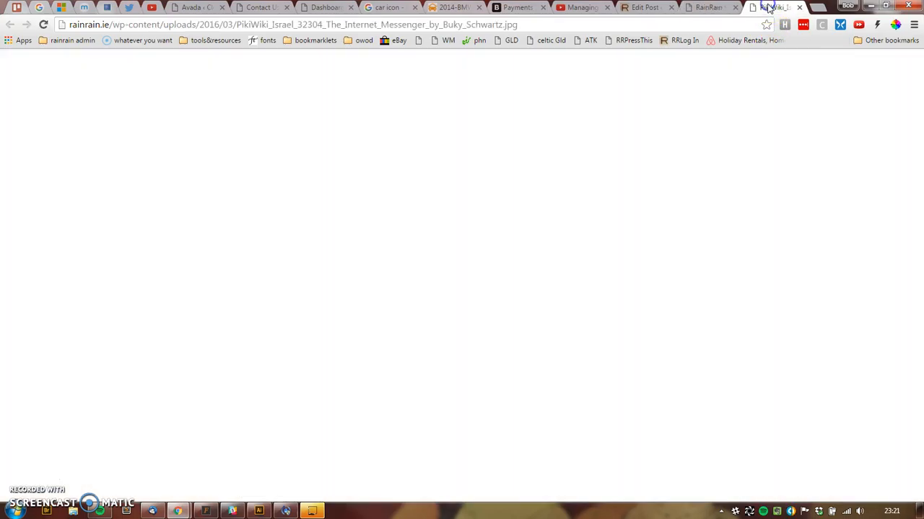